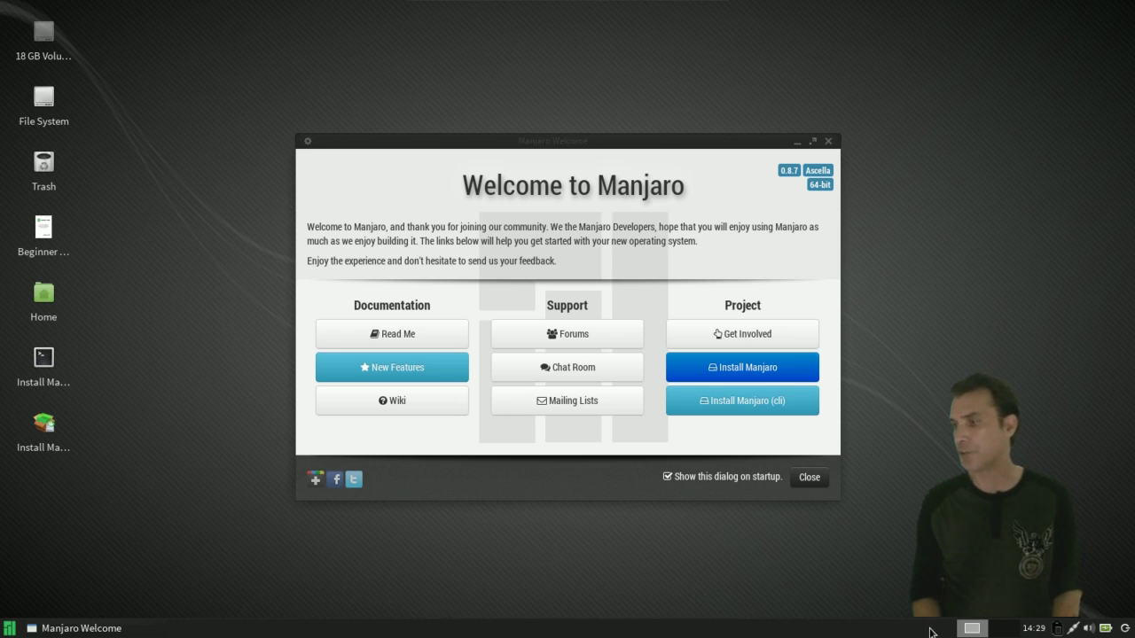
Open the applications menu and look through the programs in the Accessories category, from Application Finder down to Thunar File Manager
left_click(14, 629)
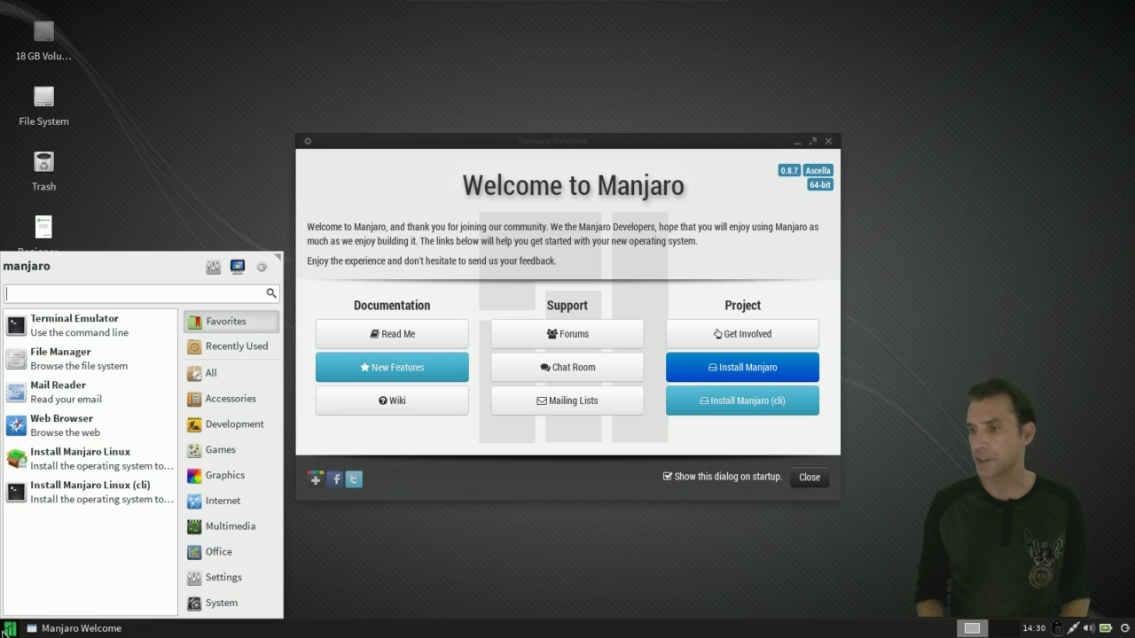
left_click(227, 395)
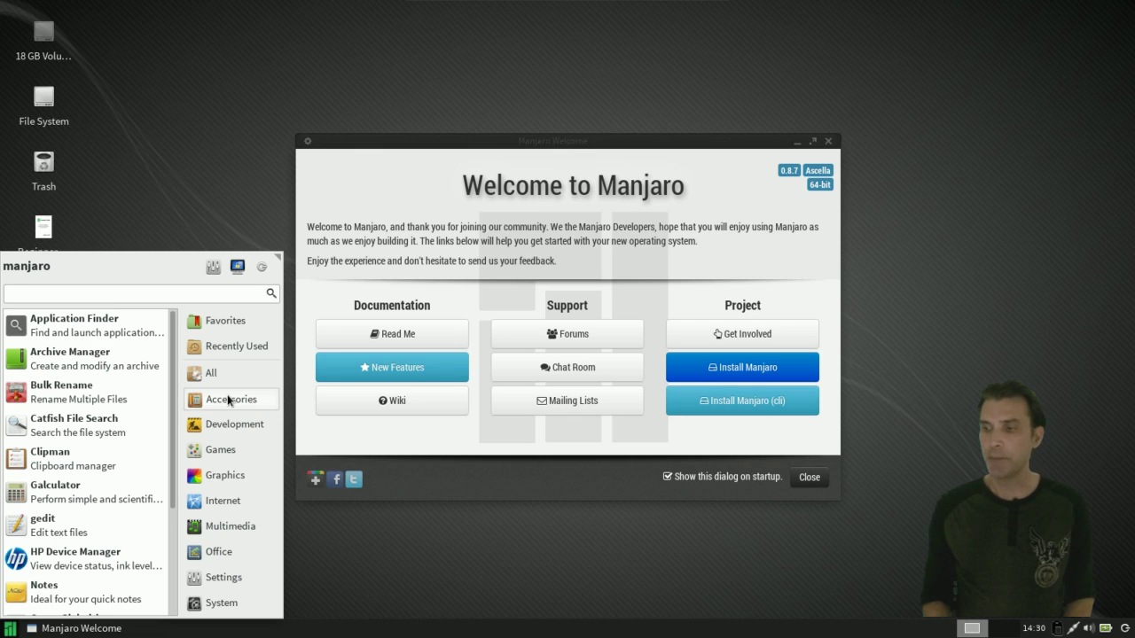
left_click(227, 399)
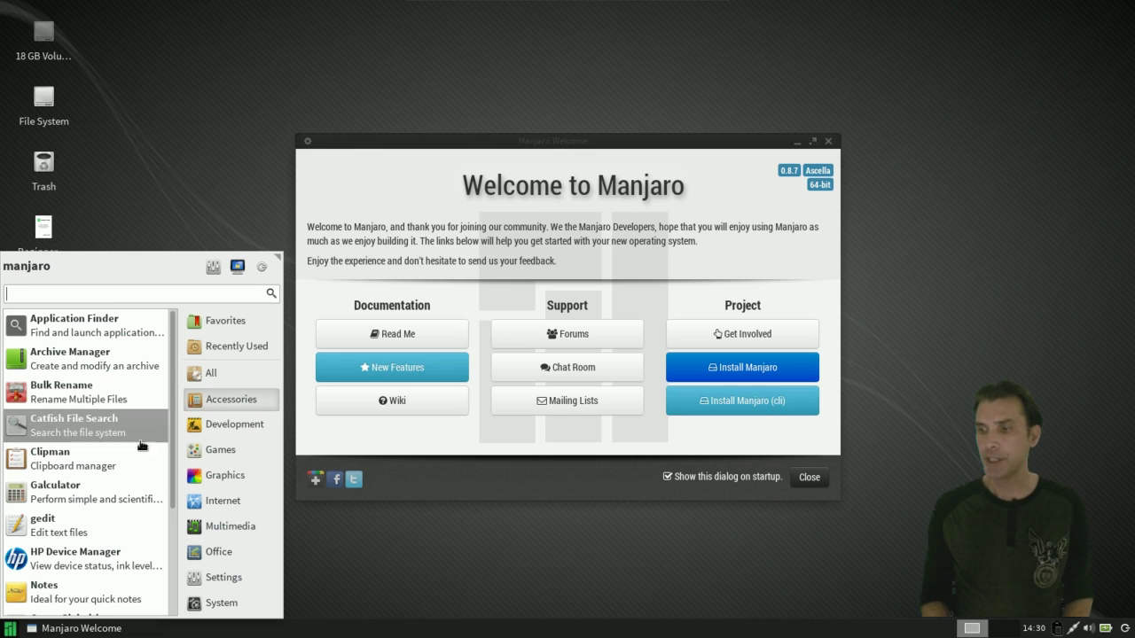
scroll(141, 461, "down", 3)
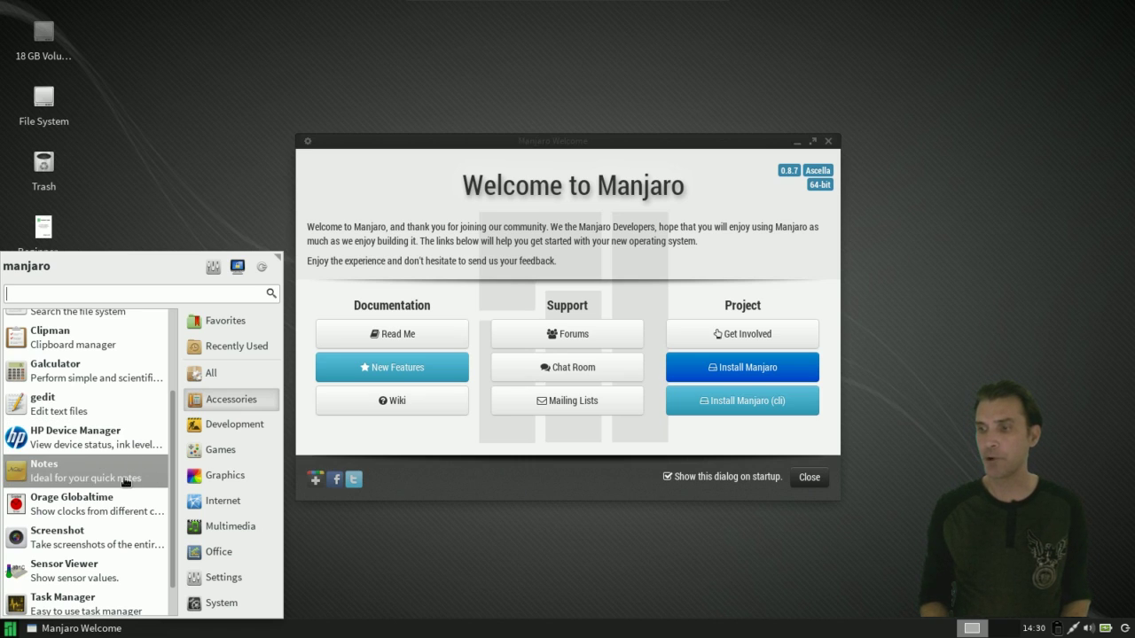
scroll(126, 481, "down", 1)
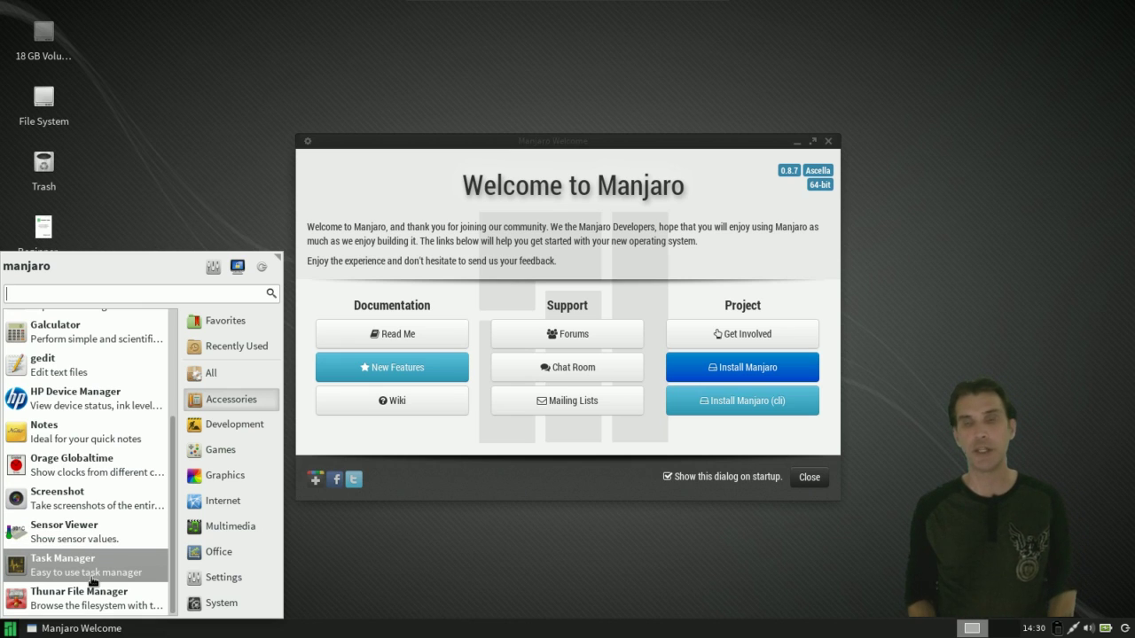
Review the programs installed under the Development, Games, Graphics, Internet, Multimedia and Office categories
left_click(213, 418)
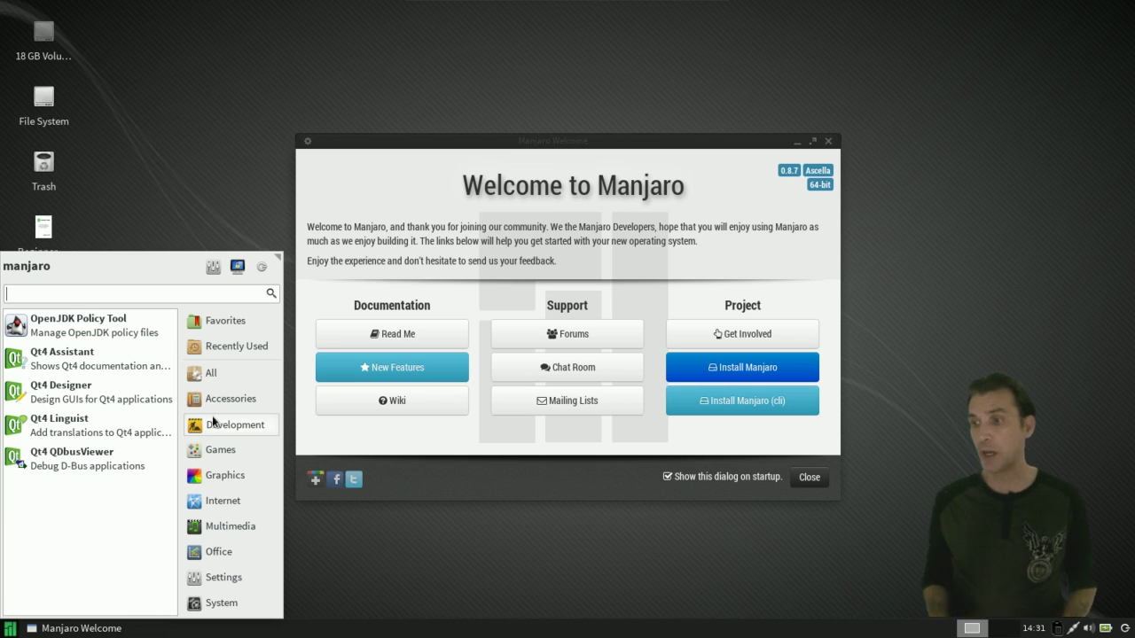
left_click(217, 449)
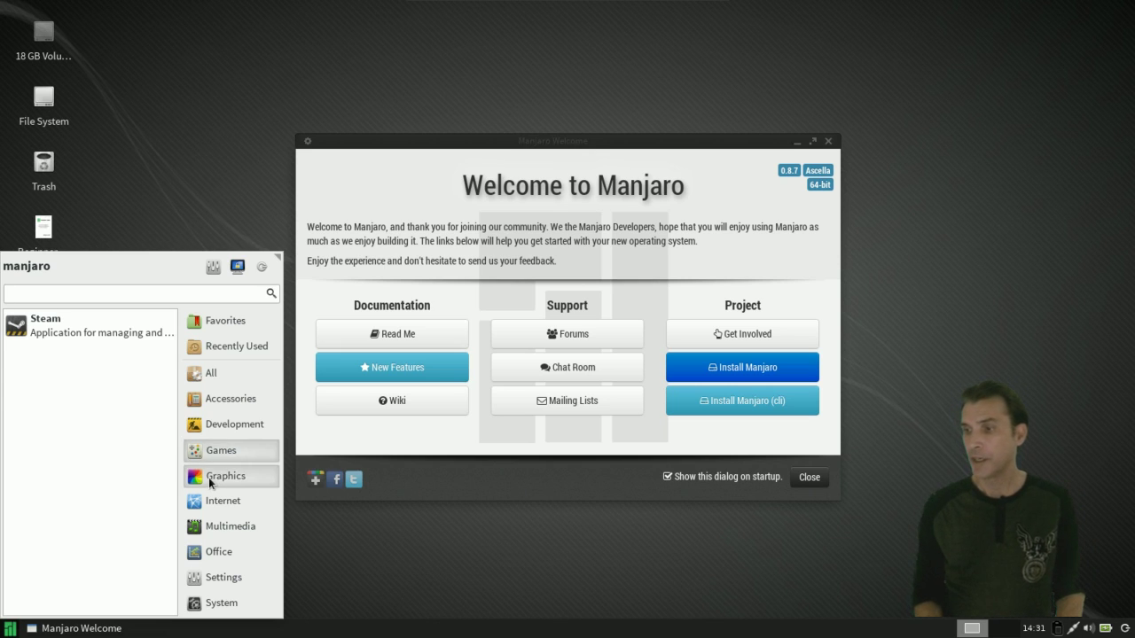
left_click(208, 477)
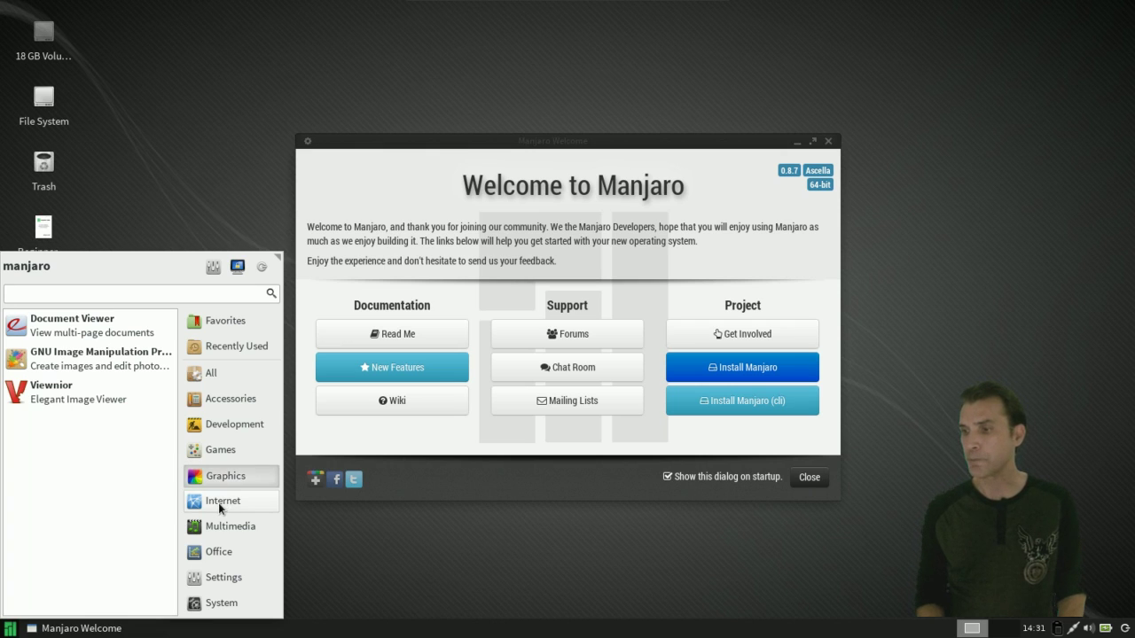
left_click(219, 506)
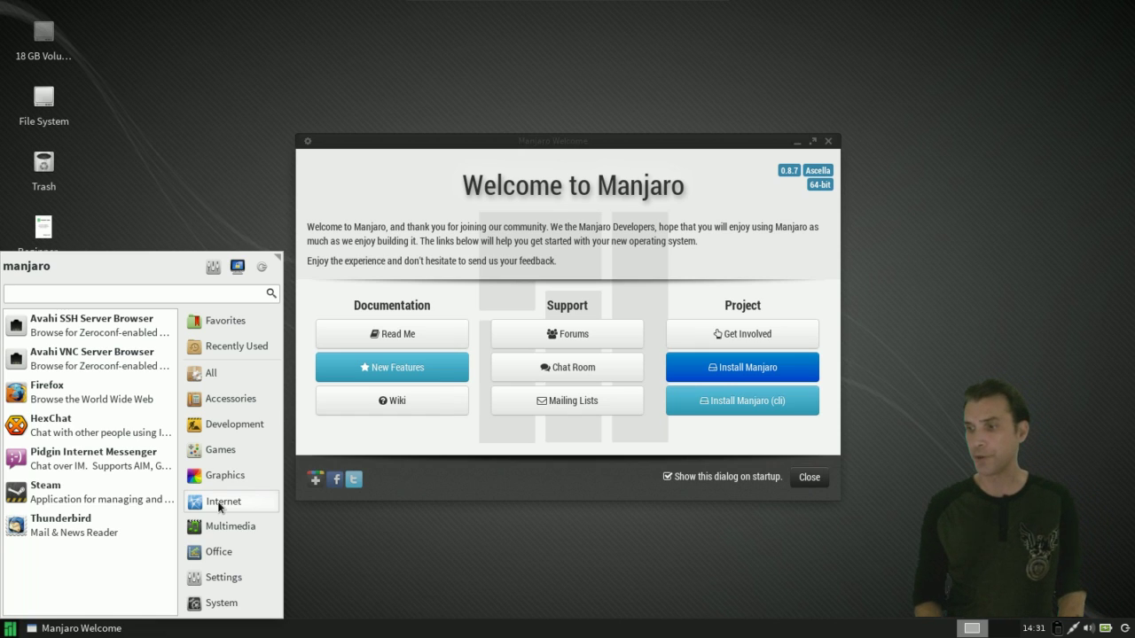
left_click(223, 528)
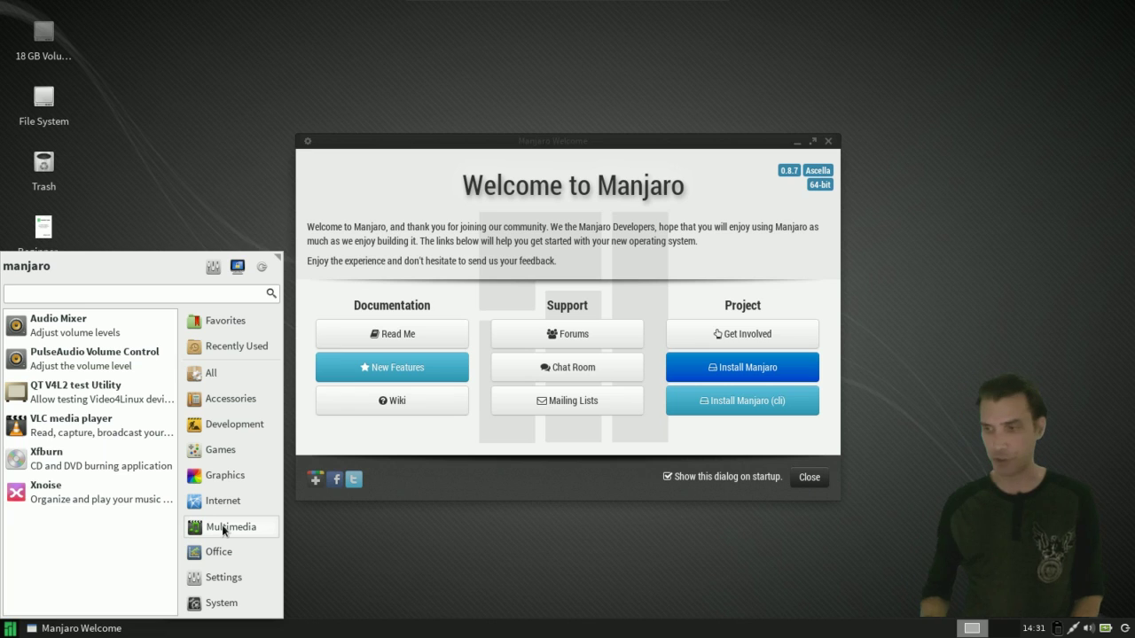
left_click(216, 550)
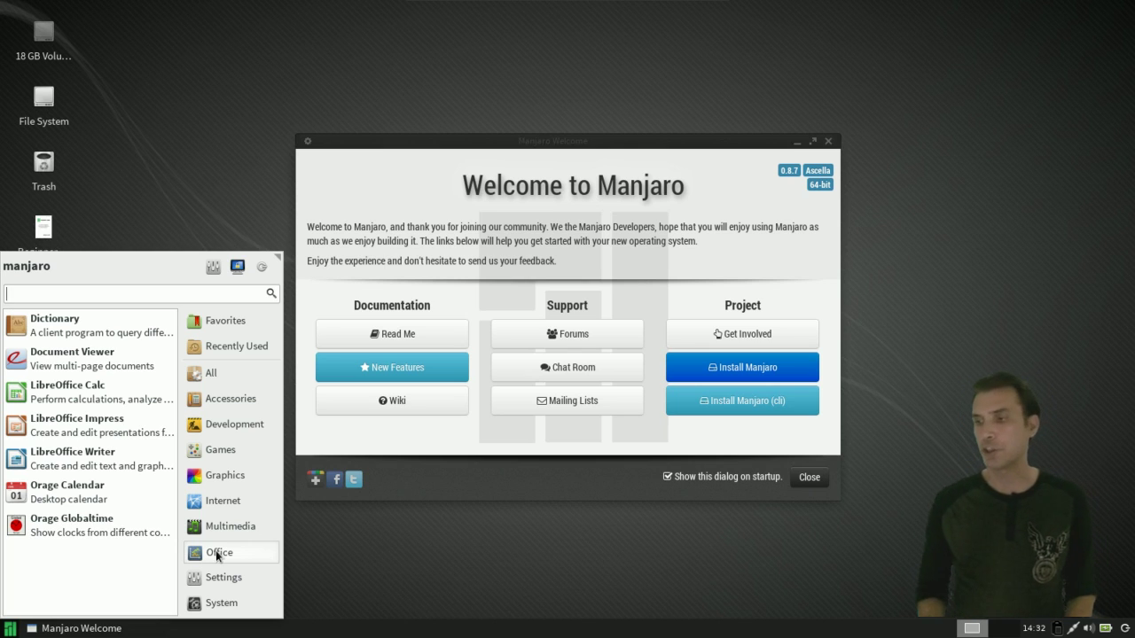
Look through the complete list of configuration tools in the Settings category of the applications menu
left_click(215, 583)
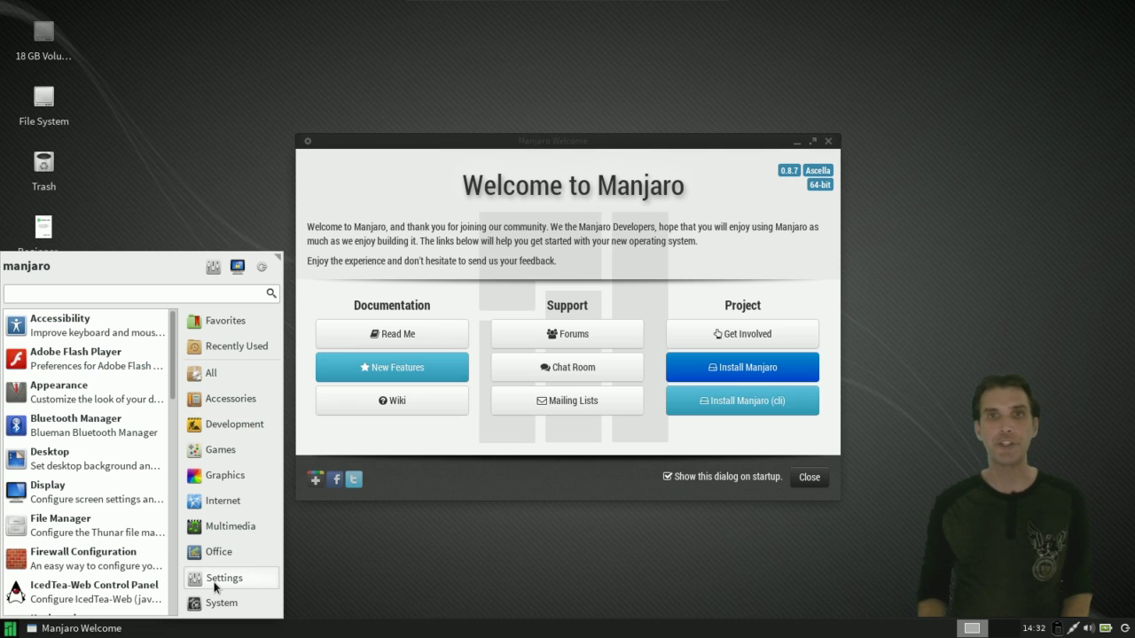
scroll(133, 448, "down", 3)
scroll(133, 447, "down", 6)
scroll(133, 448, "up", 8)
scroll(133, 448, "down", 8)
scroll(131, 445, "up", 9)
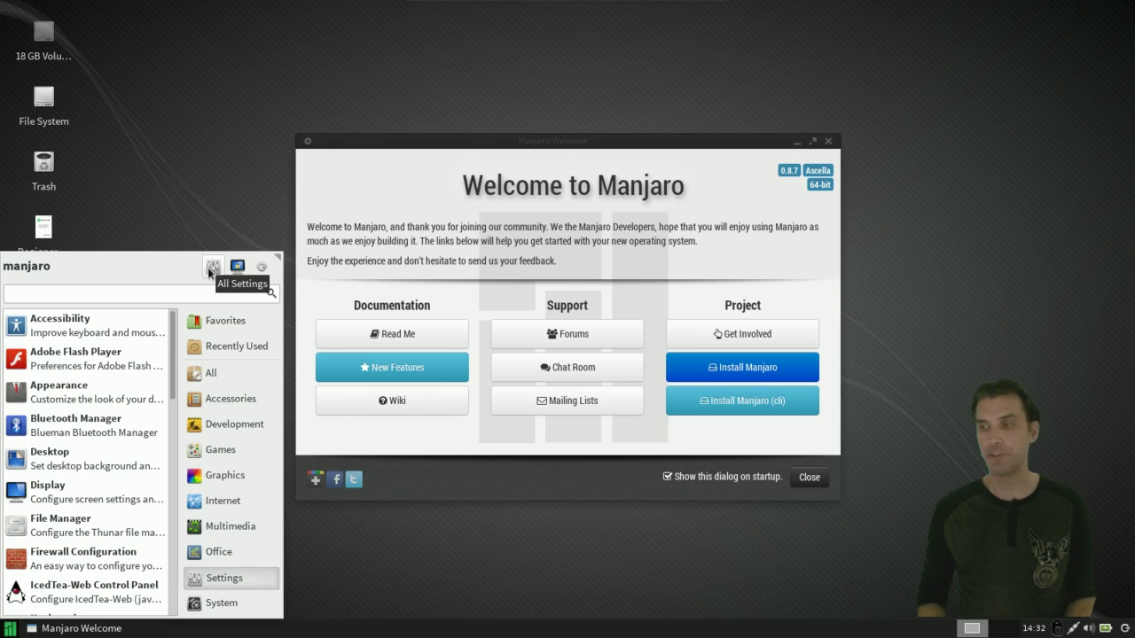
Open the full Settings manager and look through its Hardware, System and Other sections
left_click(211, 267)
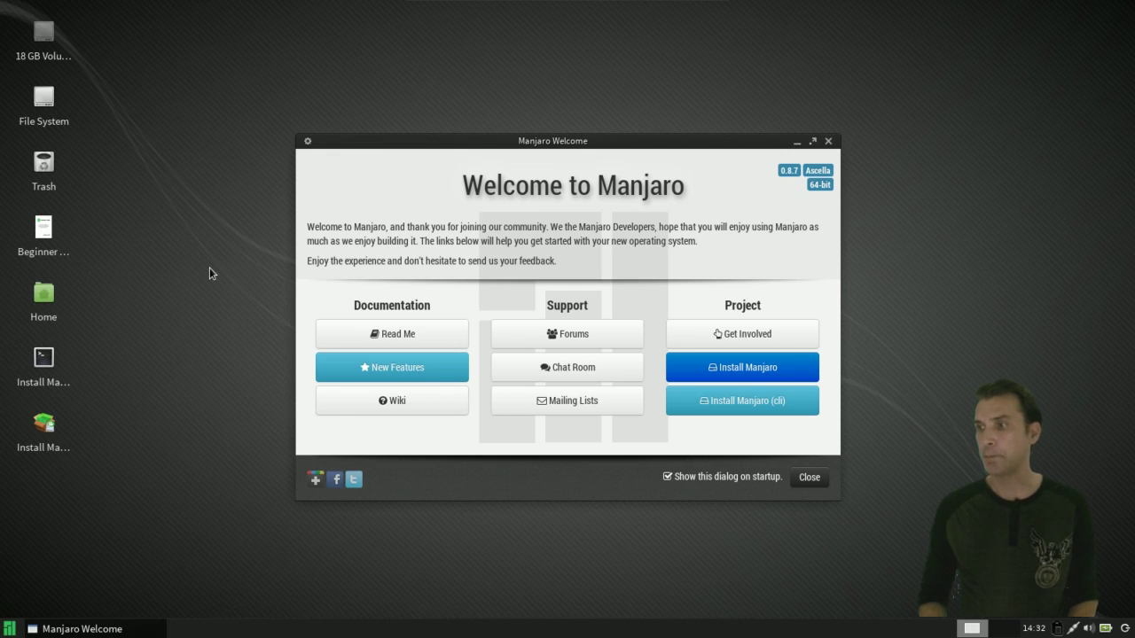
scroll(762, 301, "down", 3)
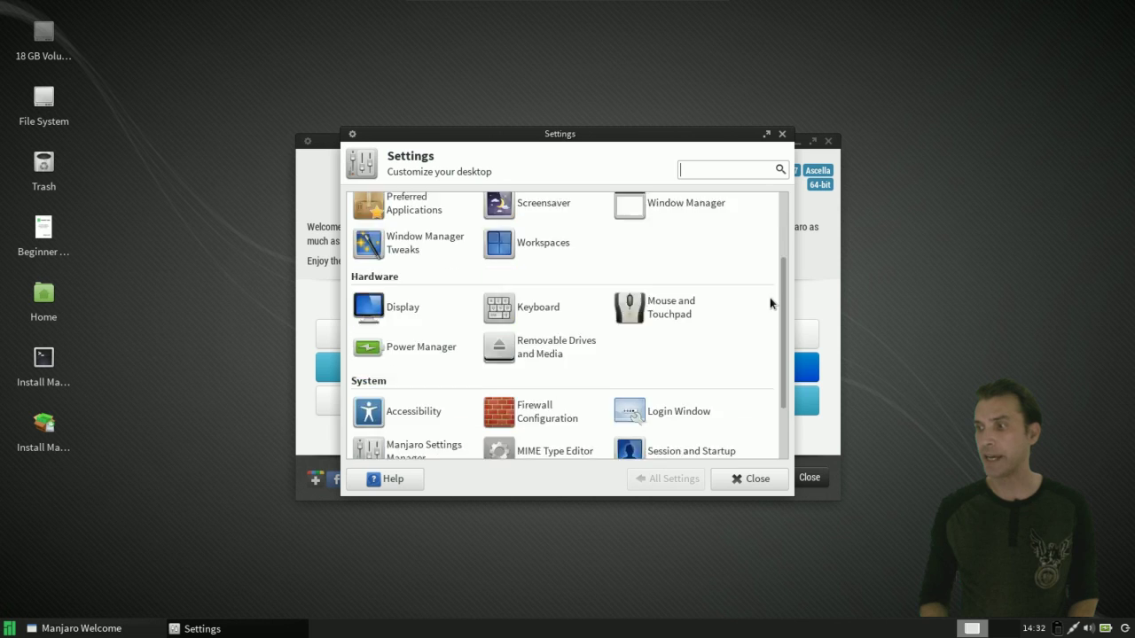
scroll(770, 303, "down", 2)
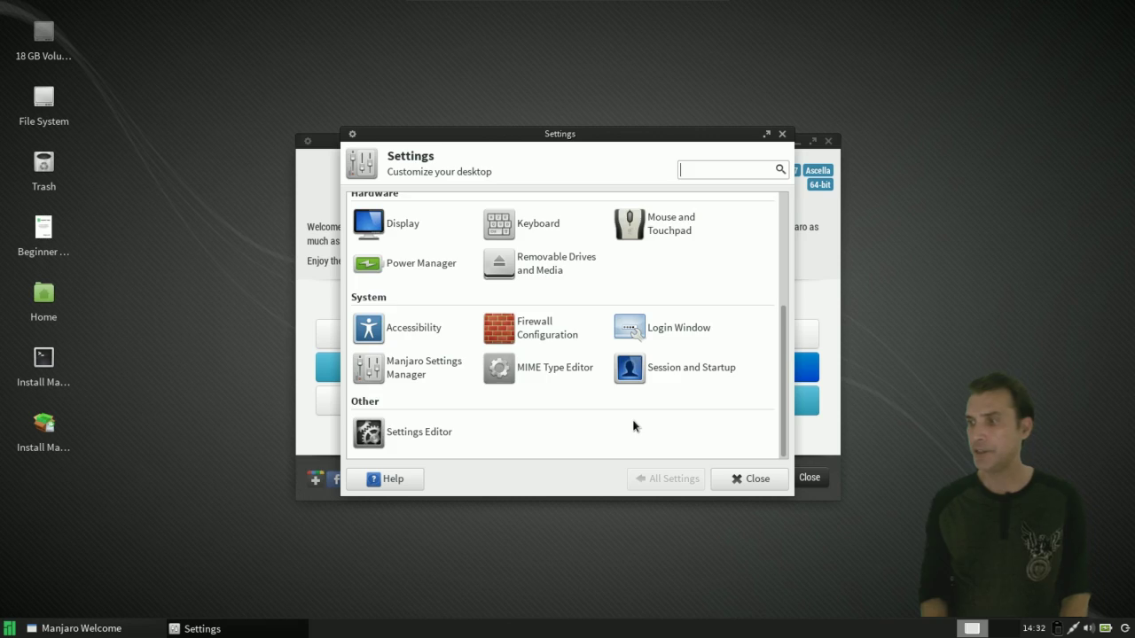
scroll(633, 426, "up", 5)
scroll(632, 426, "up", 1)
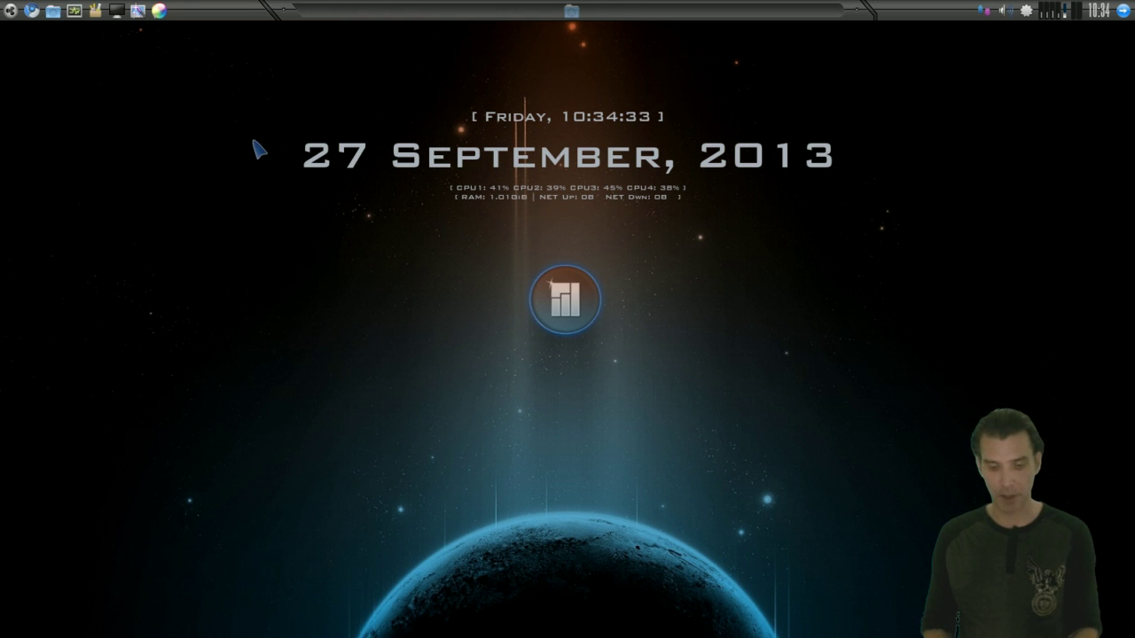
Switch to the customised space-themed desktop and bring up the Home folder window, moving it around the desktop
key("ctrl+alt+Left")
left_click_drag(257, 149, 273, 214)
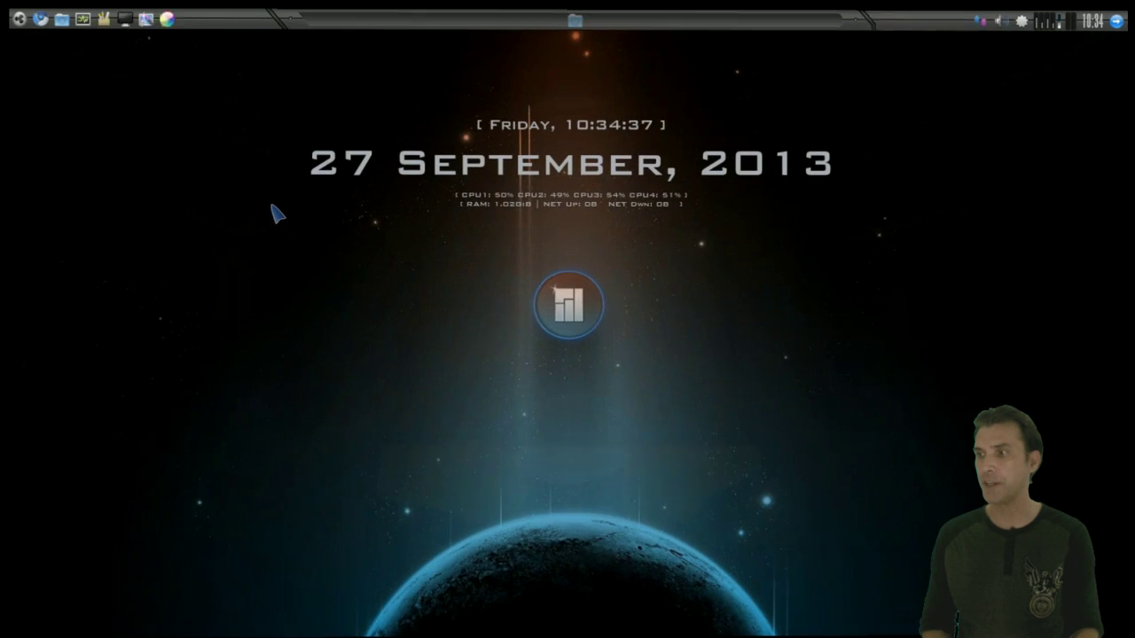
left_click(571, 12)
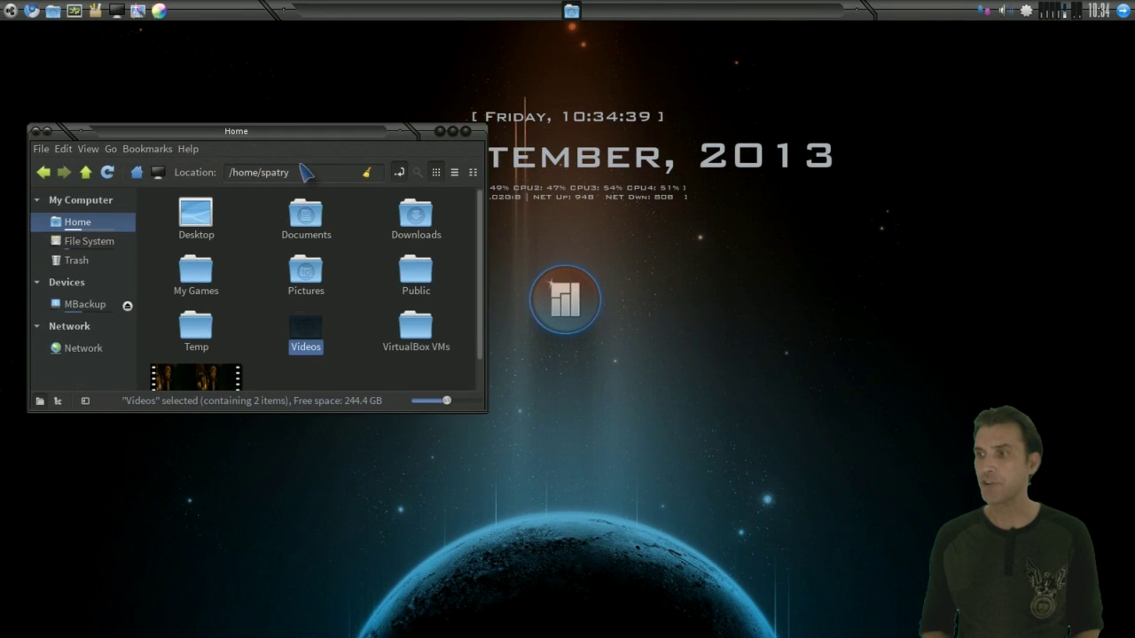
left_click_drag(306, 142, 337, 259)
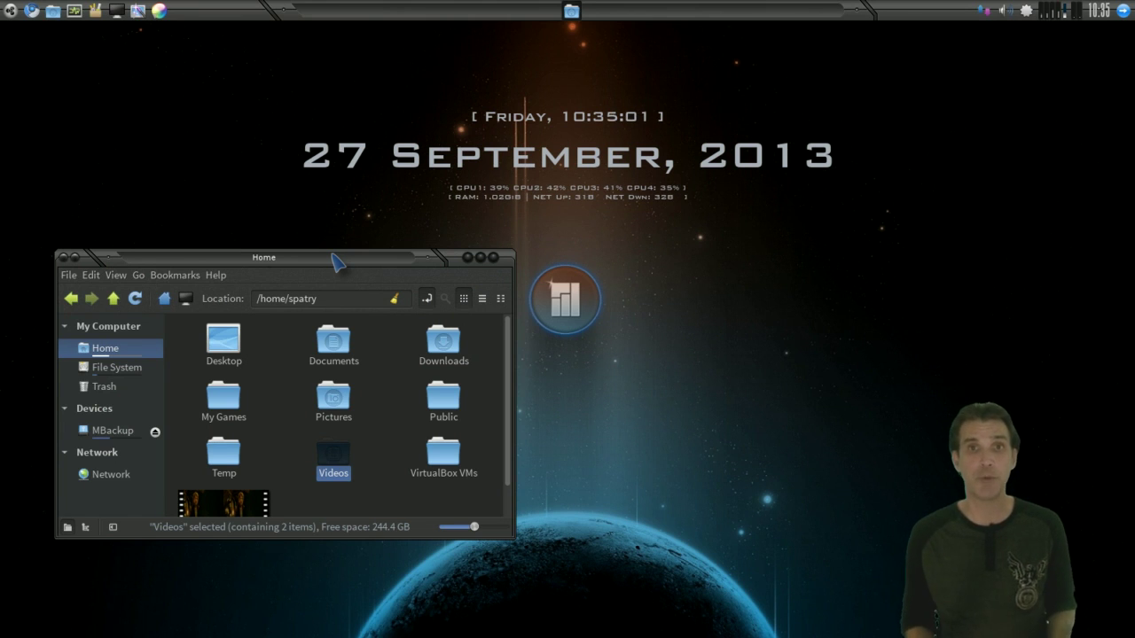
left_click_drag(340, 260, 320, 155)
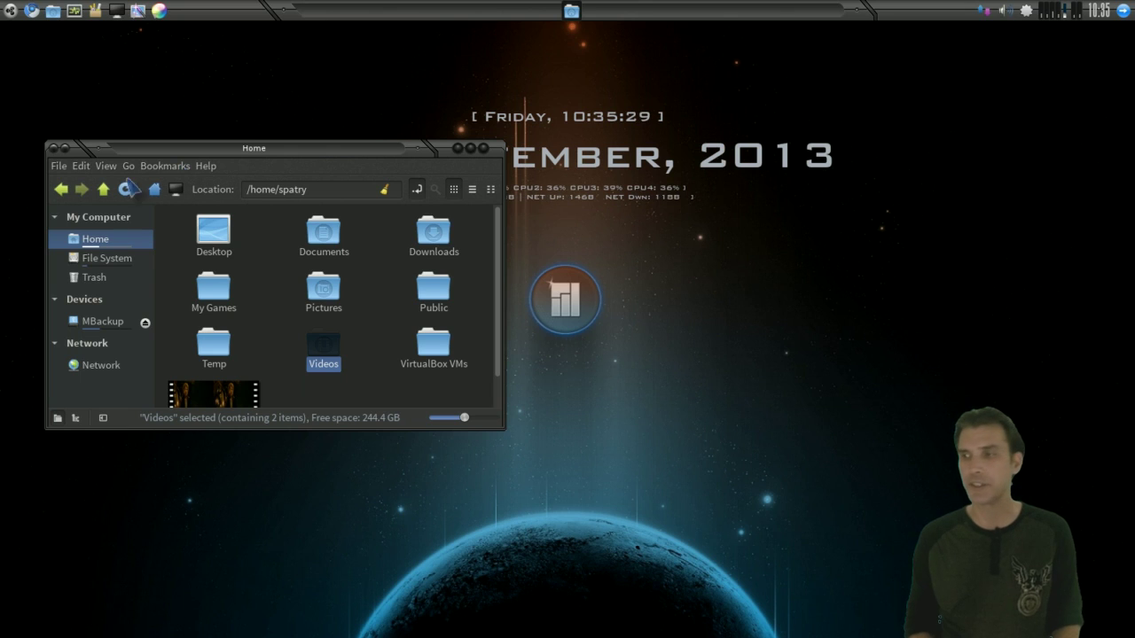
Look at the favorites in the customised applications menu and close the Home folder window
left_click(9, 10)
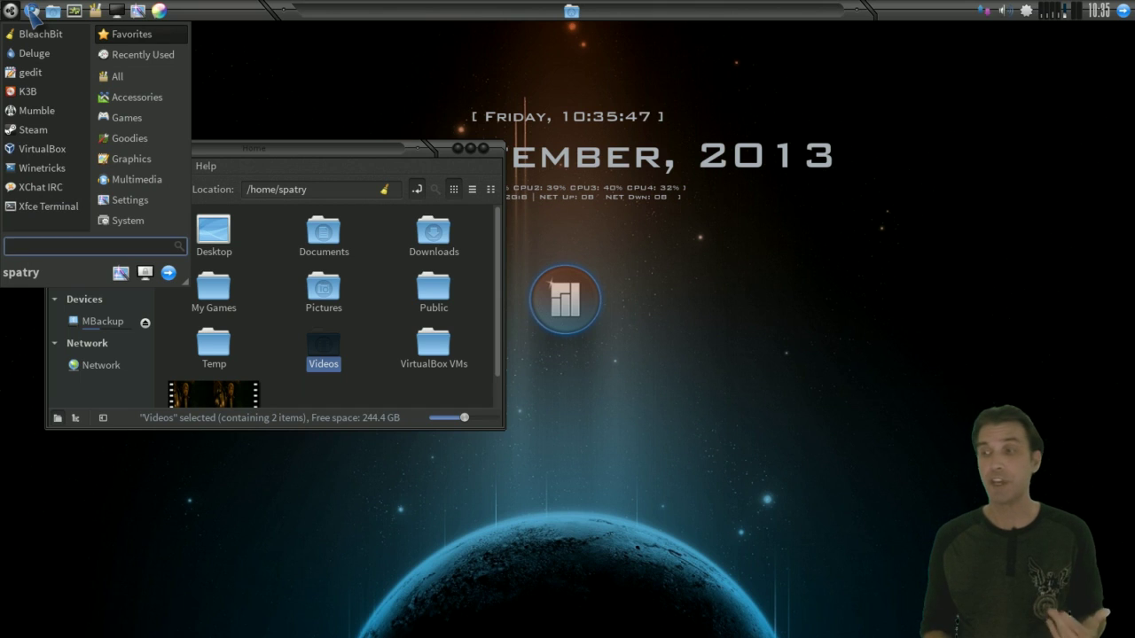
left_click(483, 152)
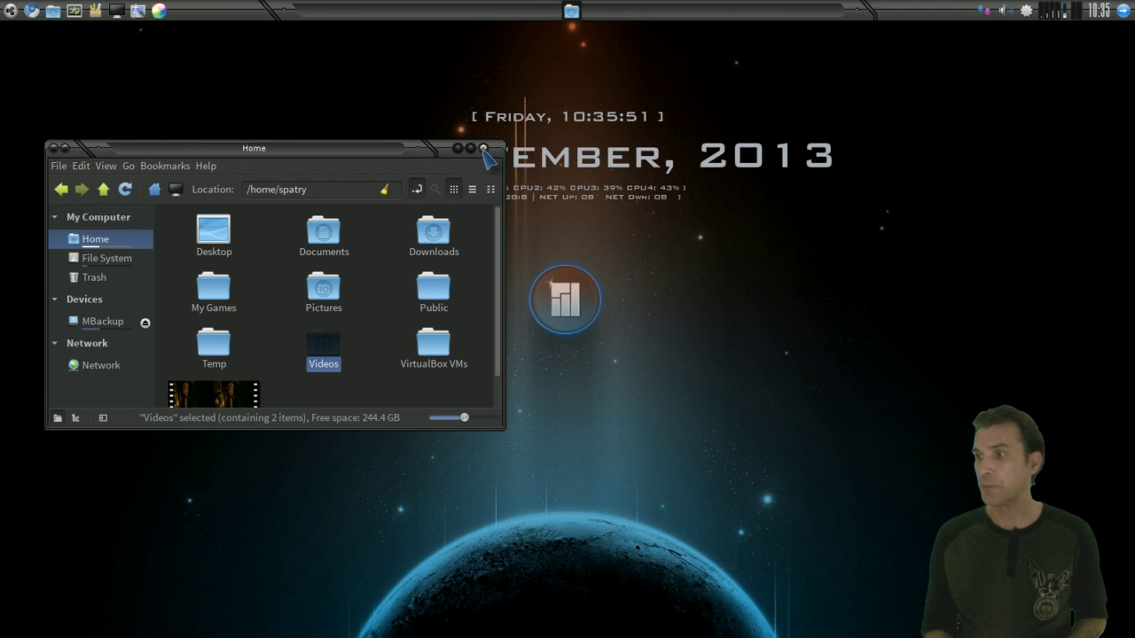
left_click(483, 148)
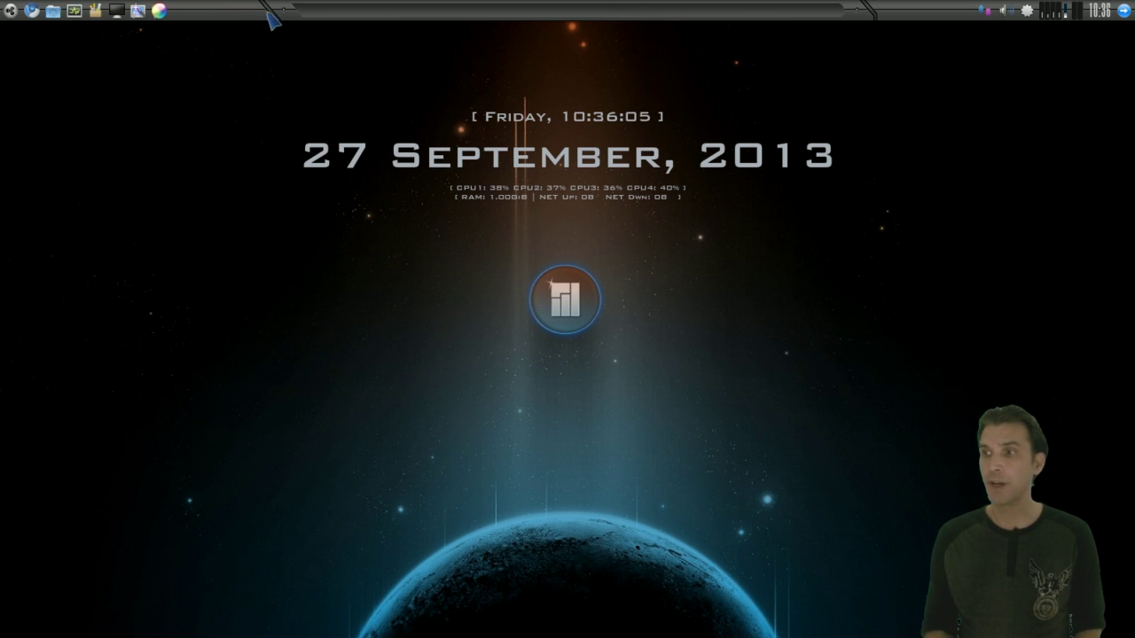
Open the Display settings, move the window around the desktop to demonstrate window movement, and close it
left_click(116, 13)
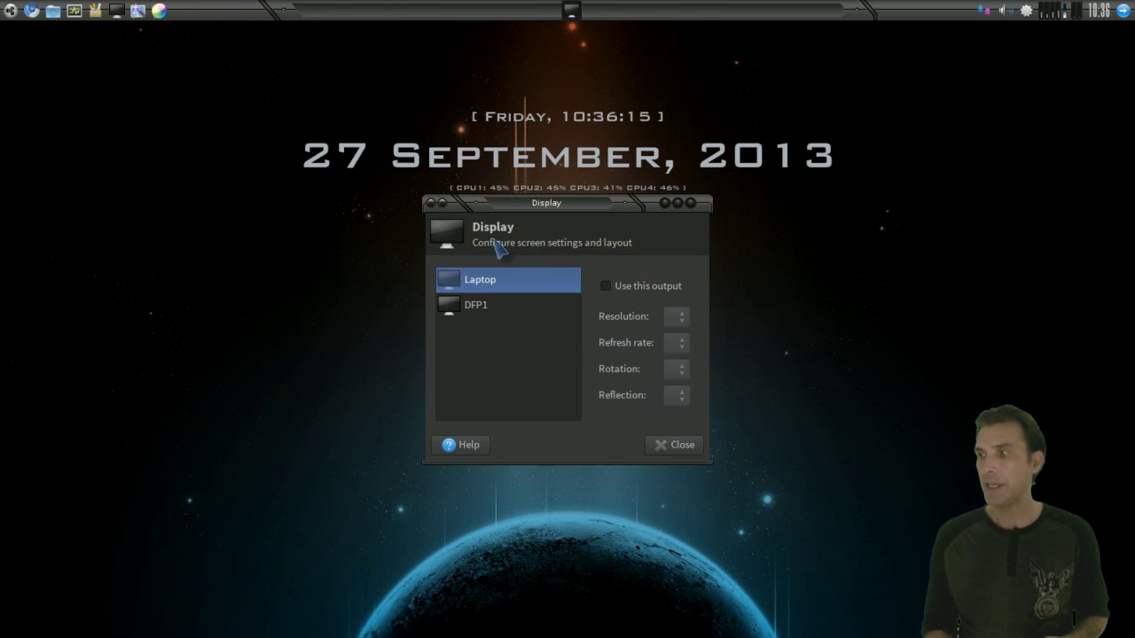
left_click_drag(572, 211, 192, 106)
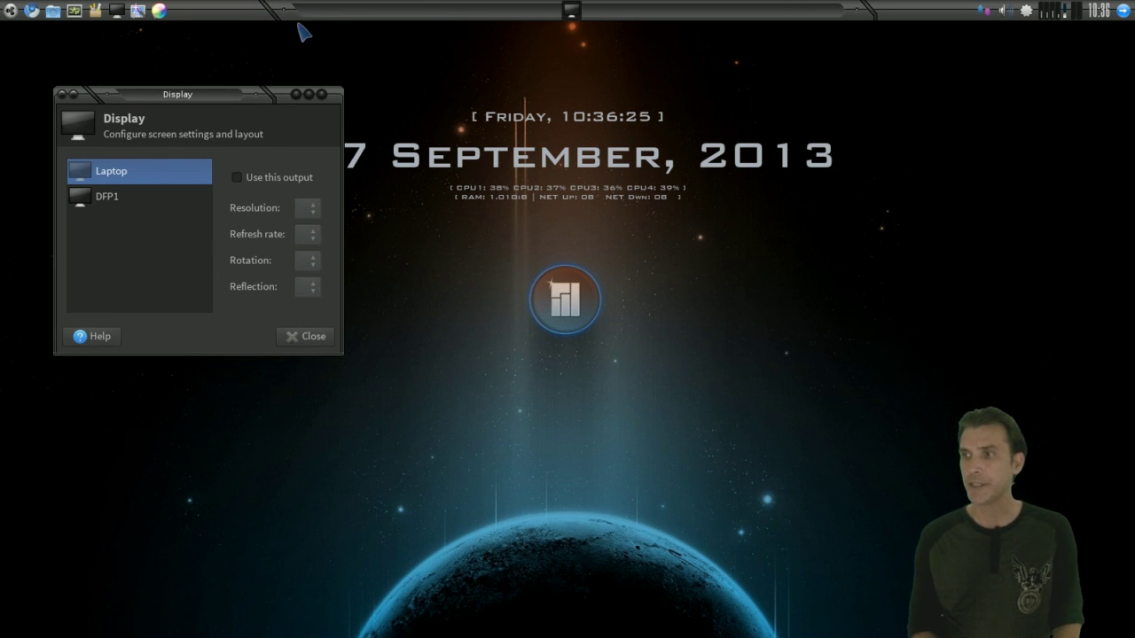
left_click_drag(232, 94, 275, 79)
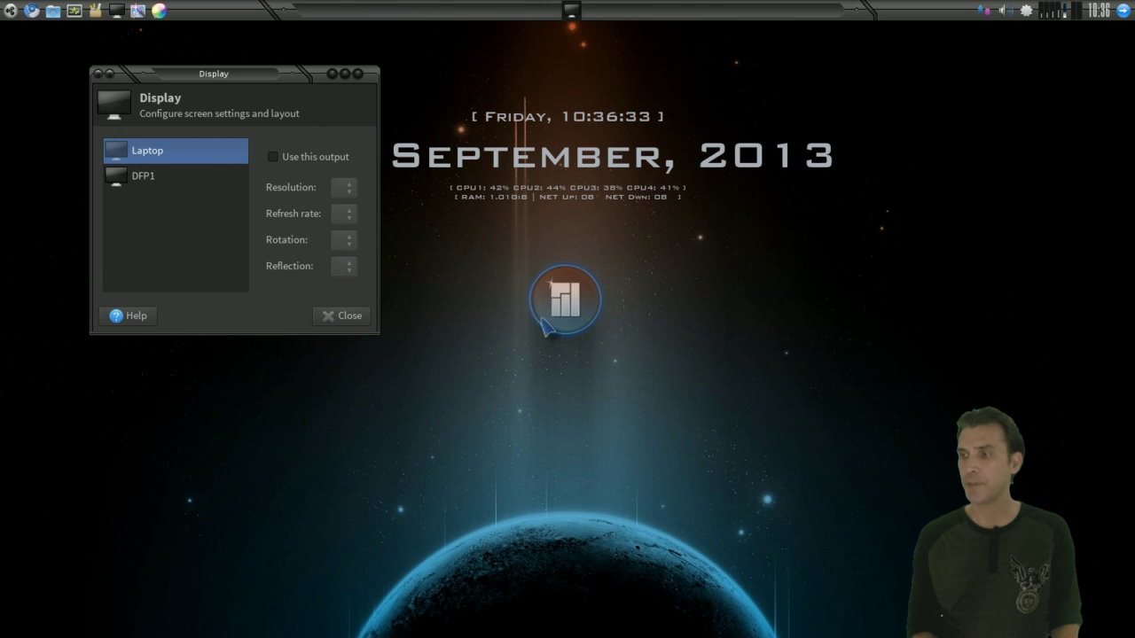
left_click_drag(319, 73, 366, 261)
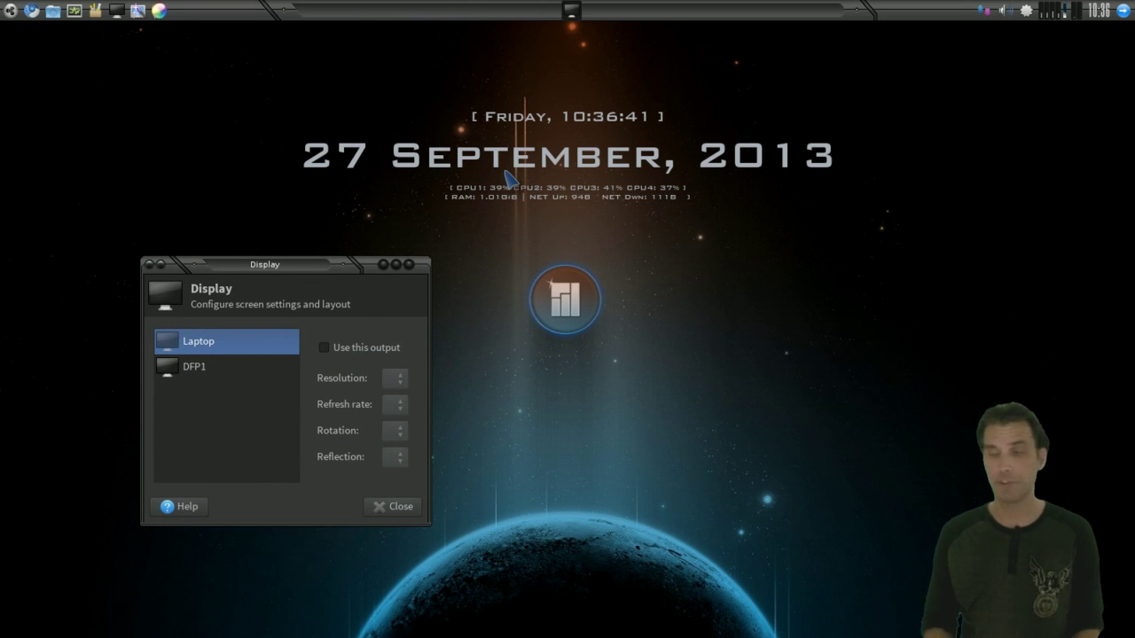
left_click(410, 264)
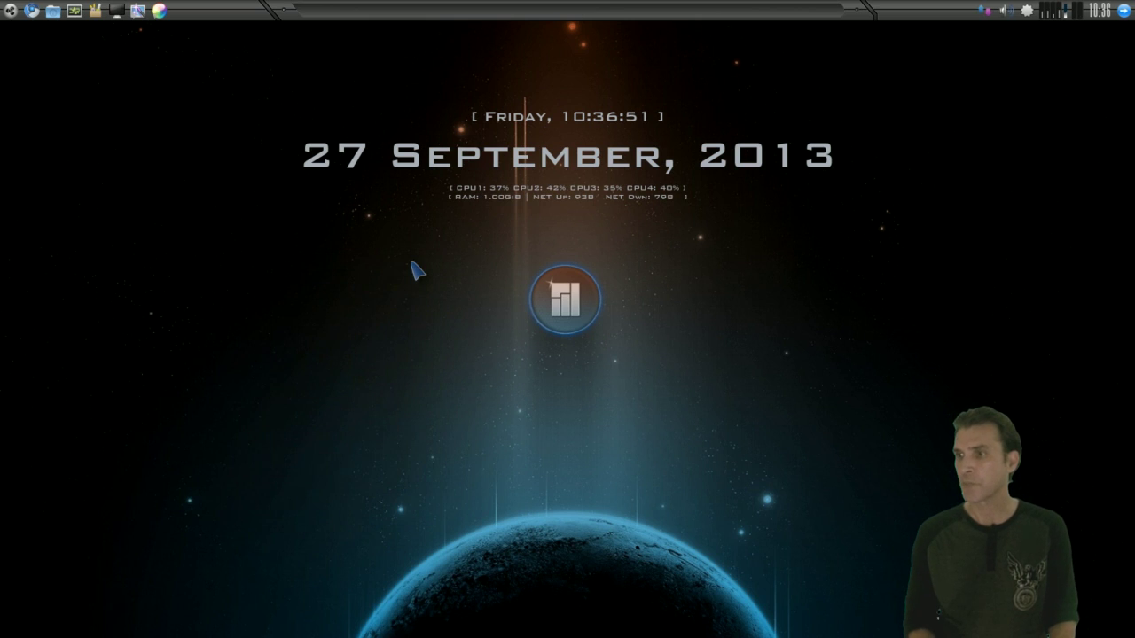
Open the Home folder in the file manager, move its window slightly down, and close it
left_click(51, 12)
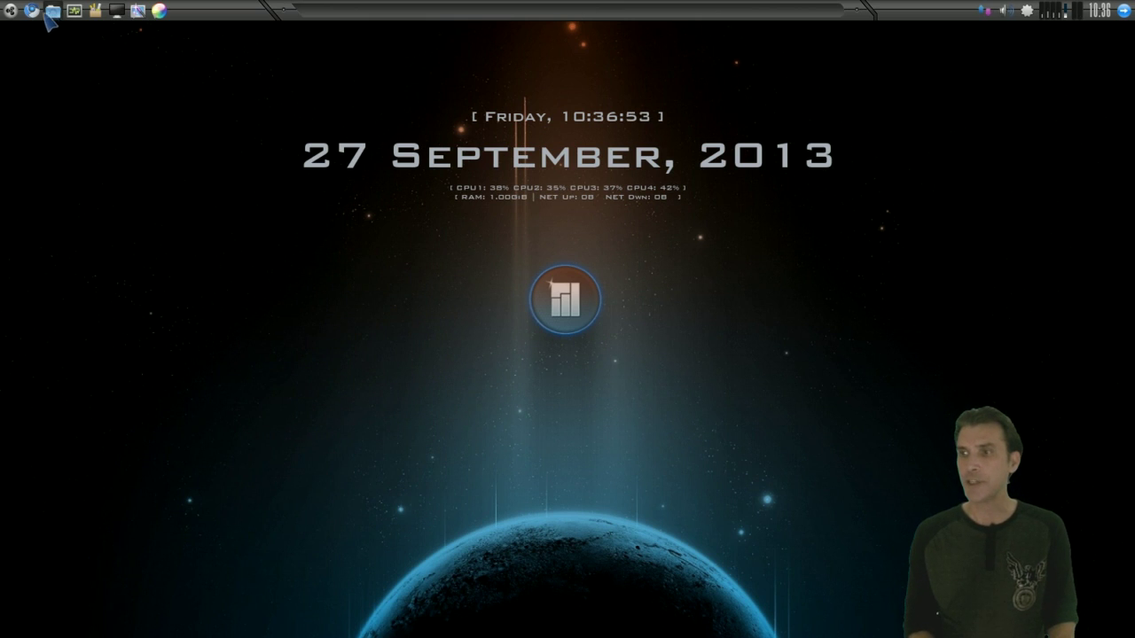
left_click_drag(334, 150, 325, 198)
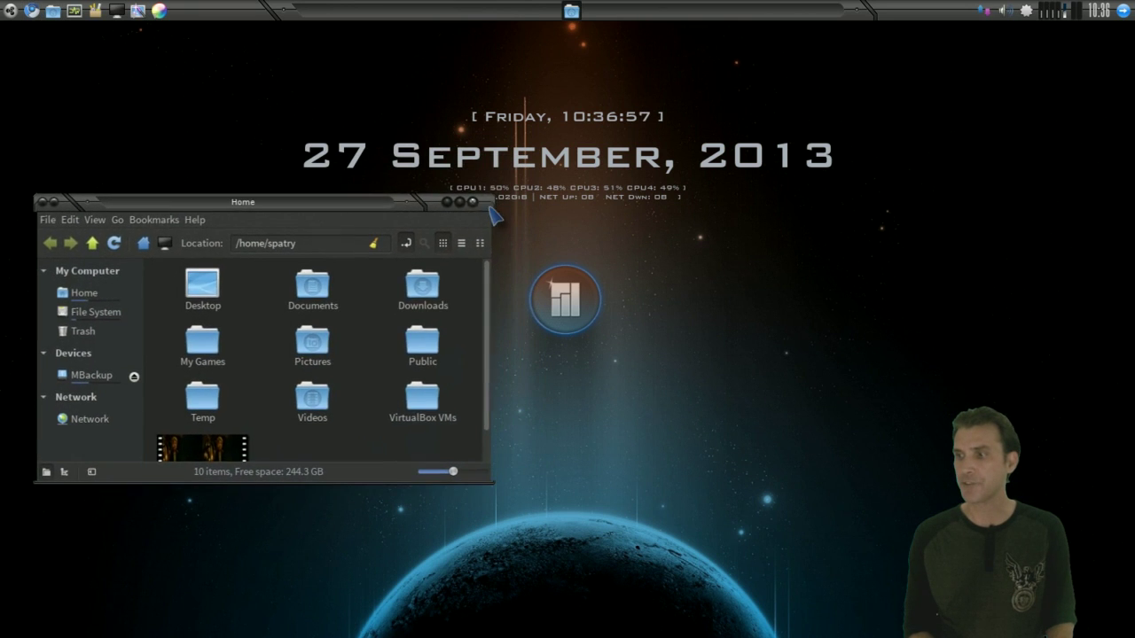
left_click(467, 204)
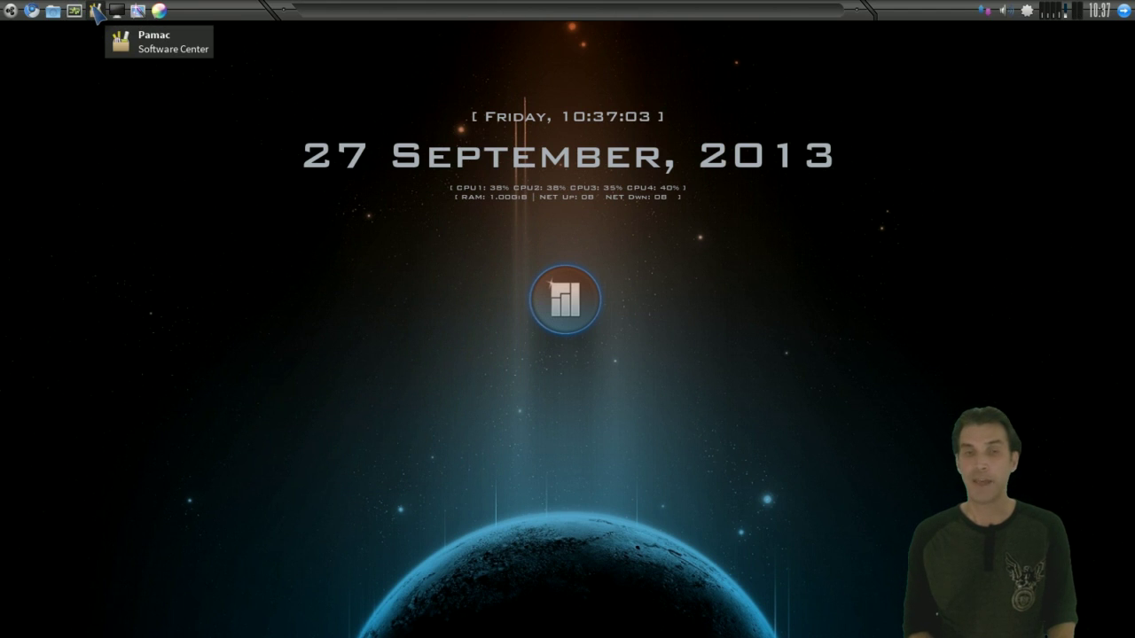
Open the Pamac package manager, search for "icons" and look through the matching packages
left_click(96, 10)
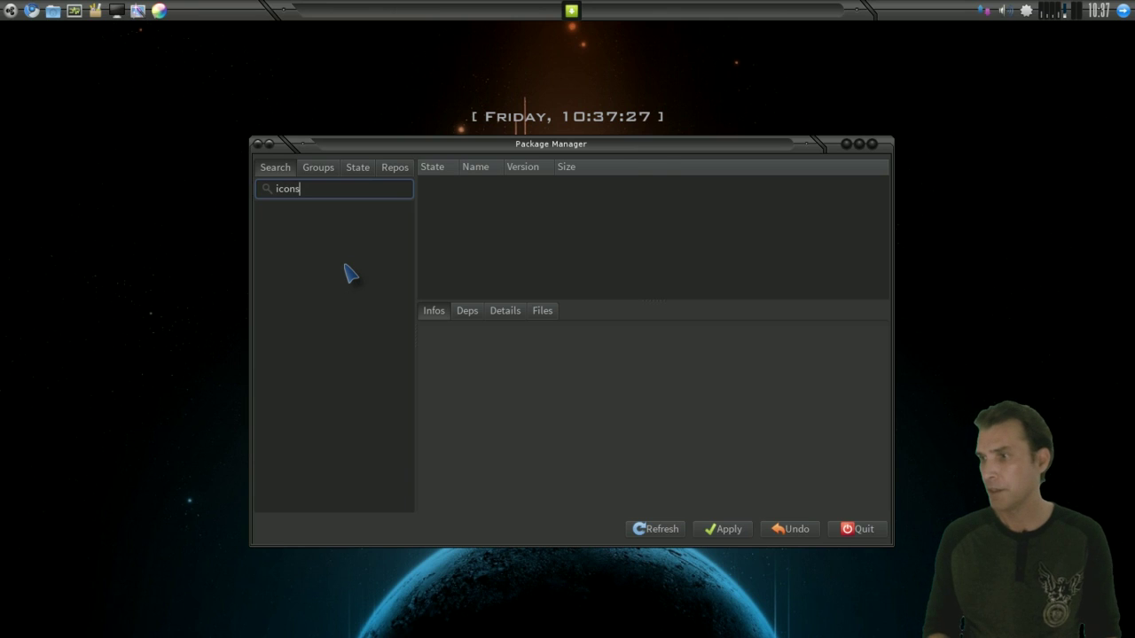
key("Return")
scroll(585, 228, "down", 2)
scroll(582, 225, "up", 2)
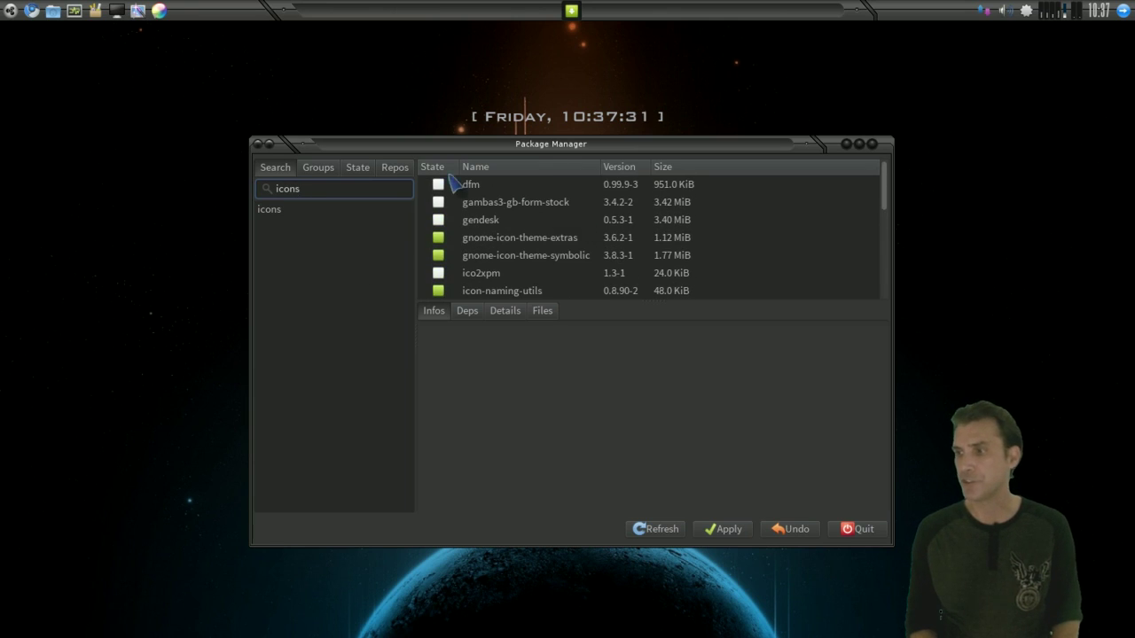
scroll(484, 270, "down", 1)
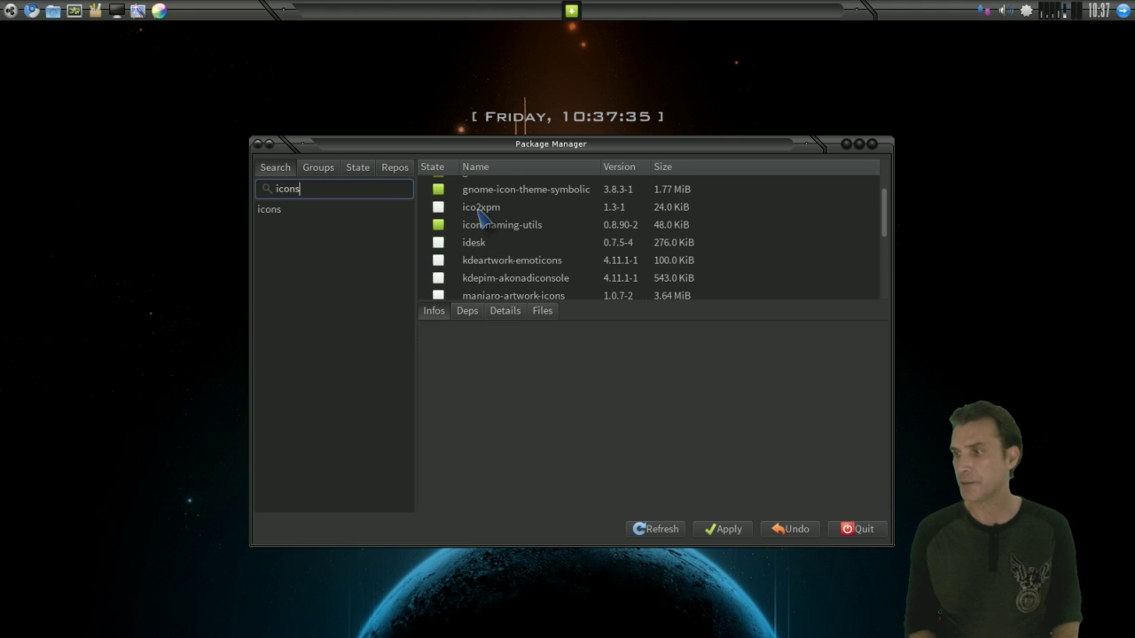
Examine the oxygen-icons-svg package details and its Install option, then dismiss the option without marking the package
scroll(478, 218, "down", 4)
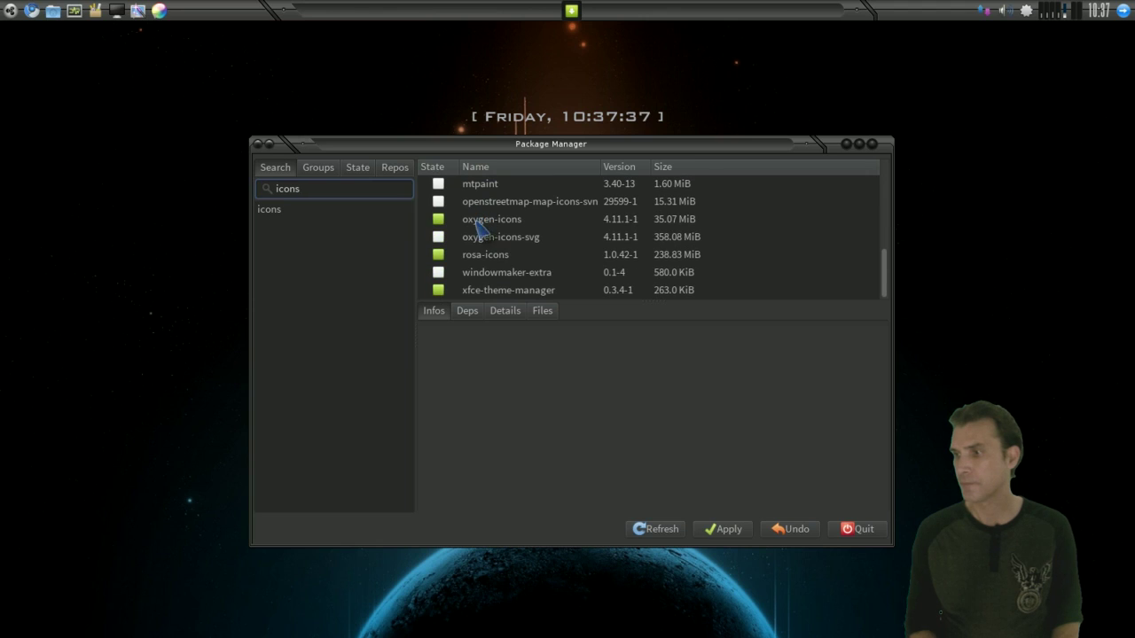
left_click(473, 239)
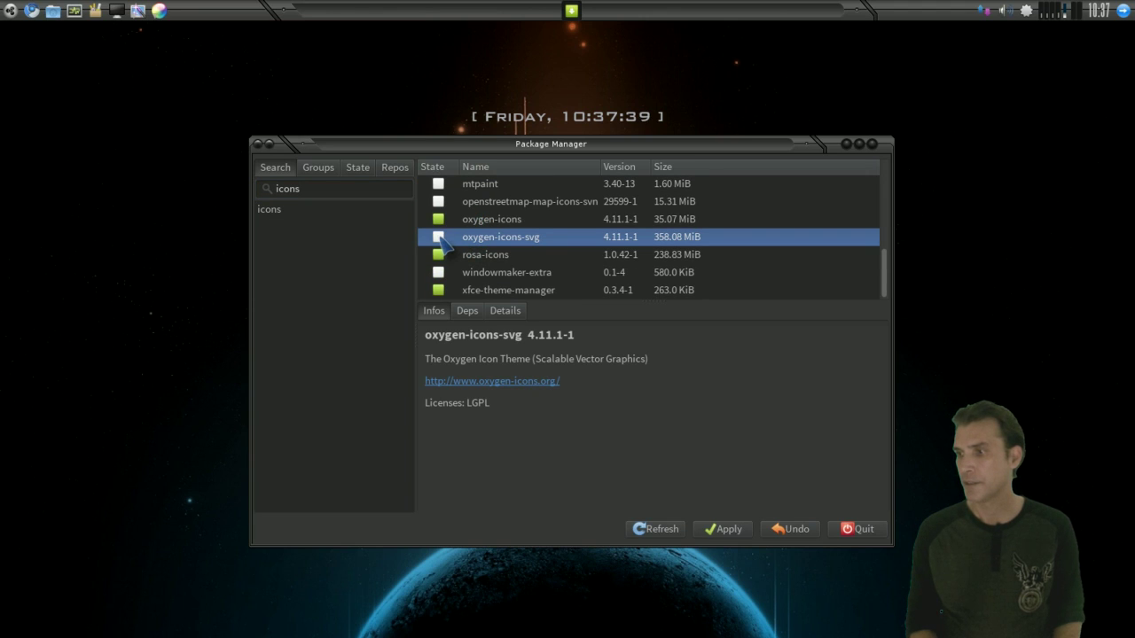
left_click(439, 237)
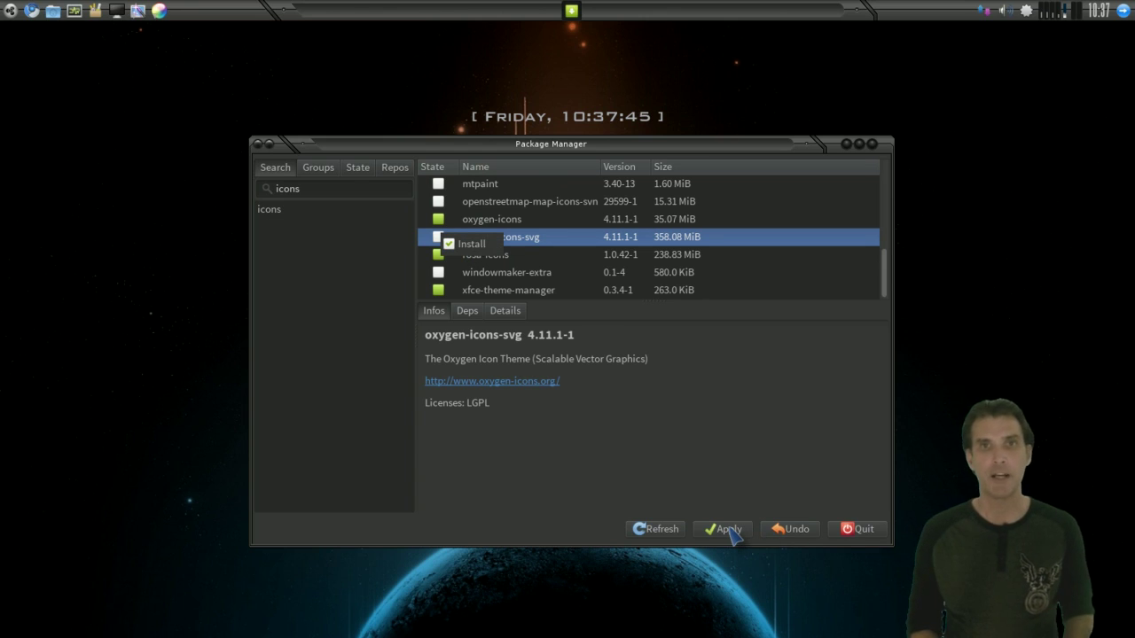
left_click(576, 404)
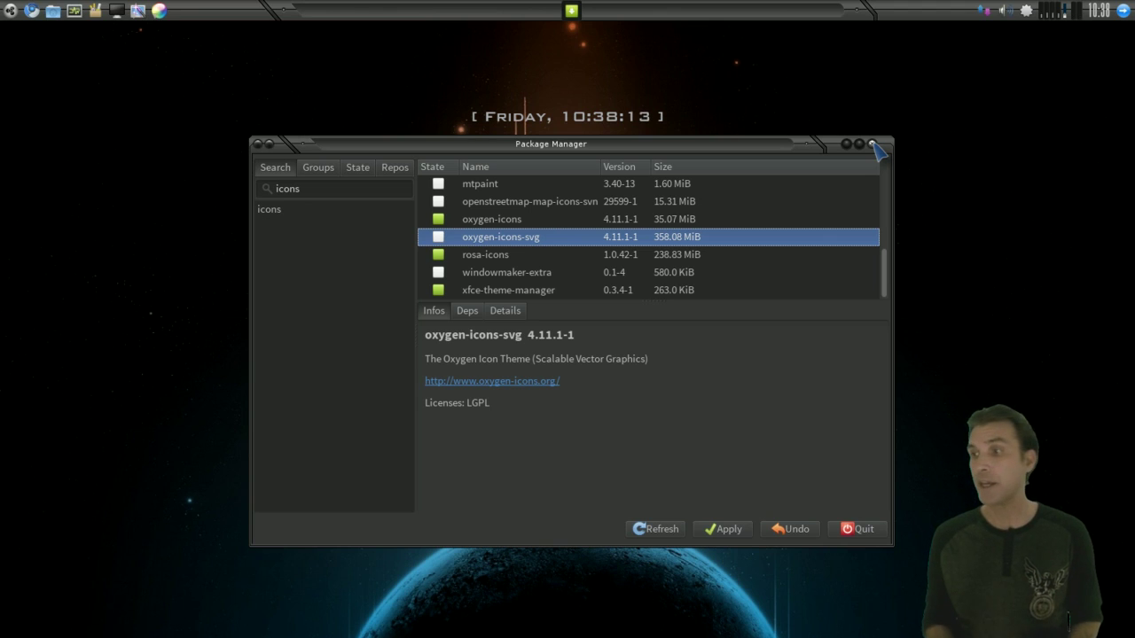
Search the packages for "octopi", check the system update status, and close the package manager
double_click(299, 189)
type("octopi")
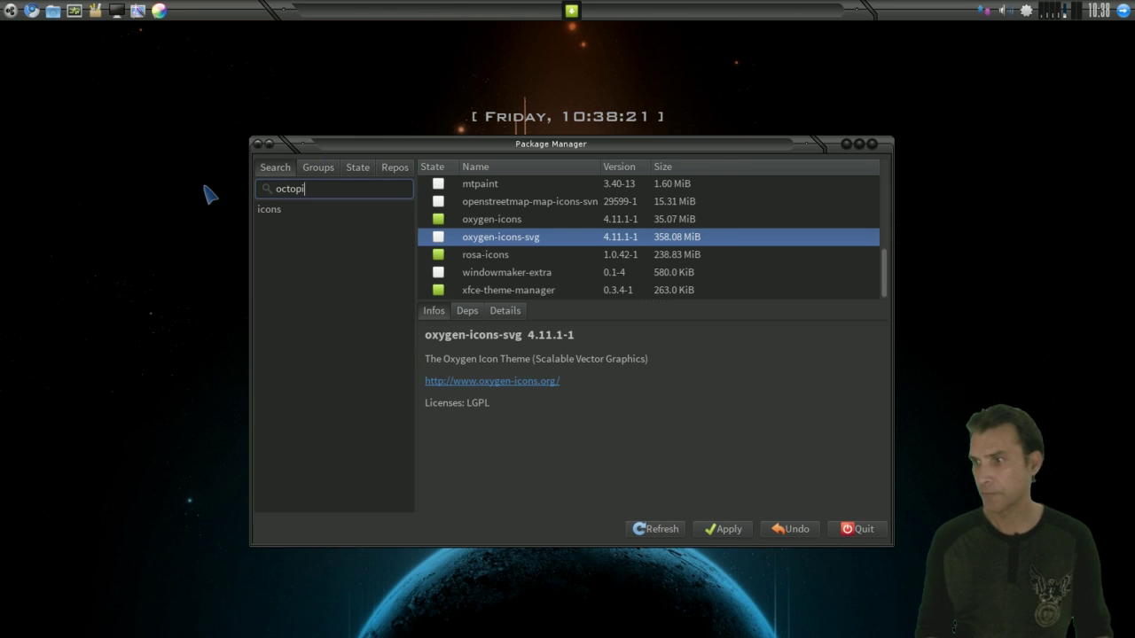
key("Return")
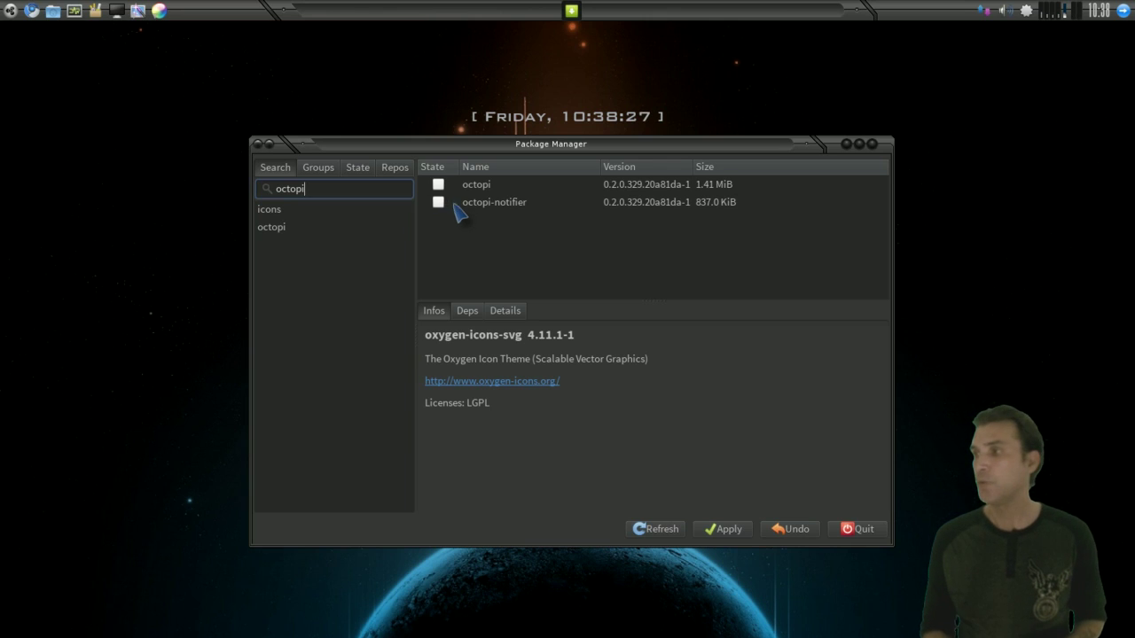
mouse_move(1031, 13)
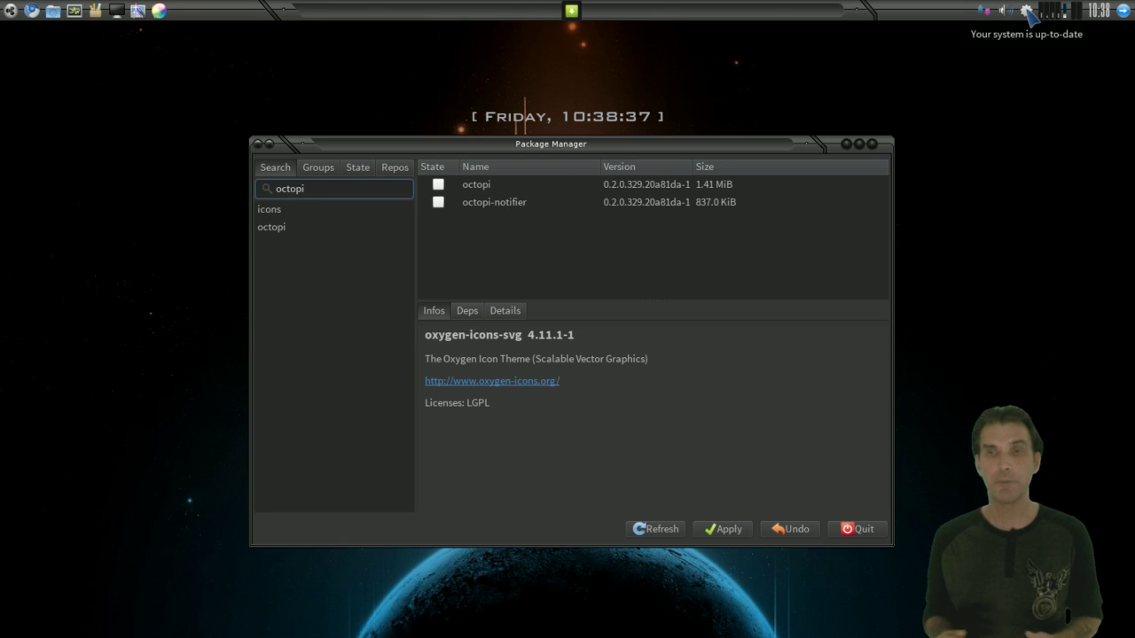
left_click(873, 146)
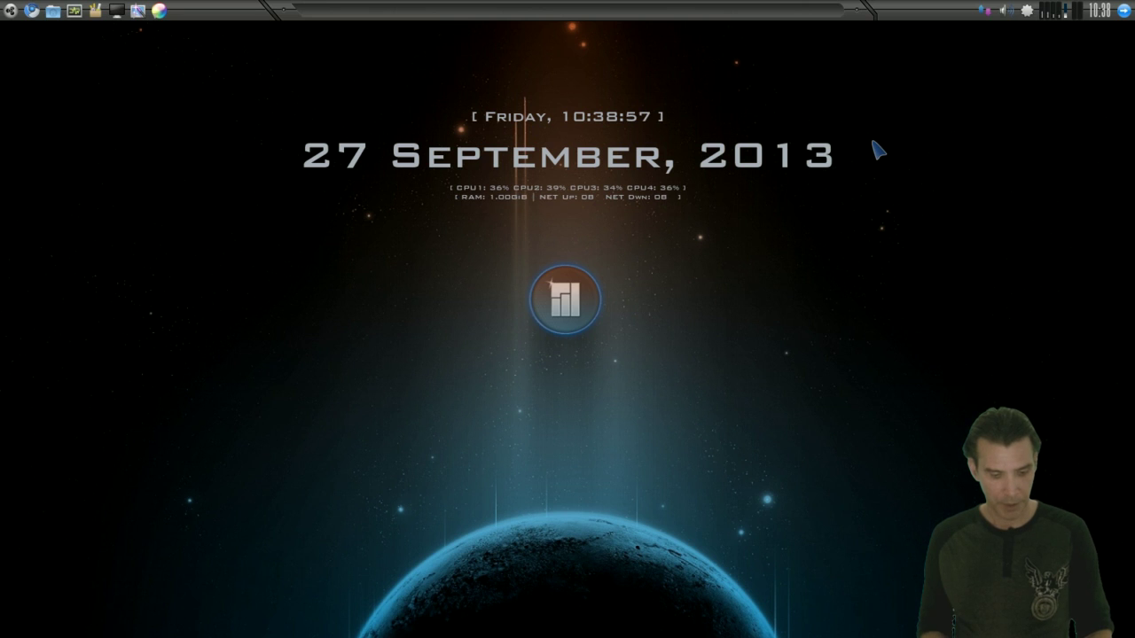
Open the drop-down terminal, switch to Shell No. 2 and enter the kernel installation command mhwd-kernel -i linux310 without running it
key("F12")
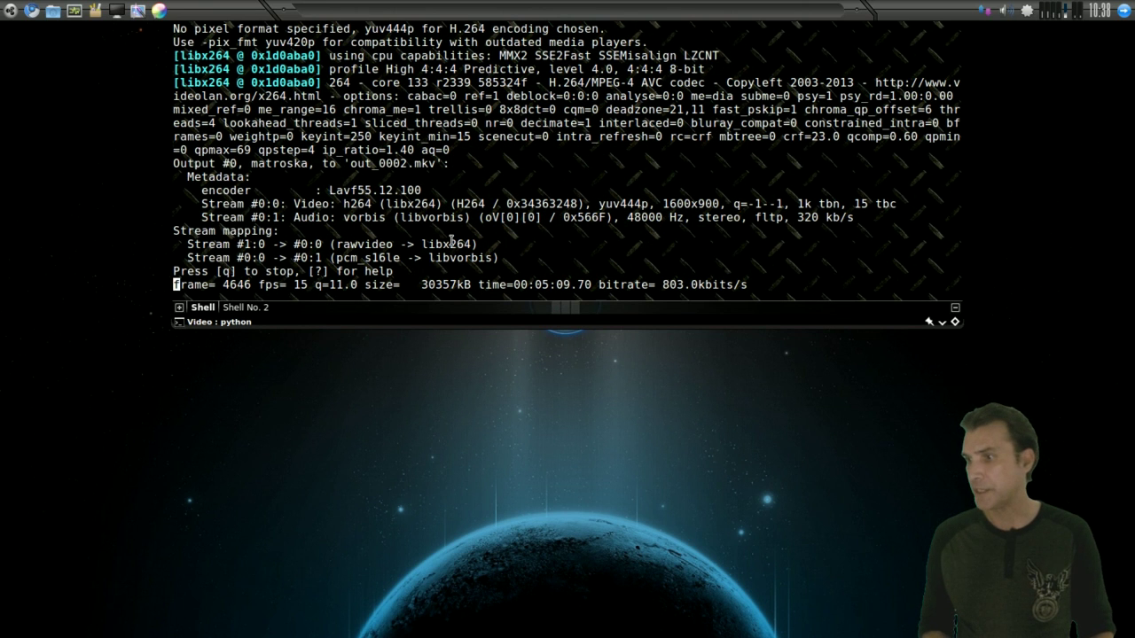
left_click(245, 310)
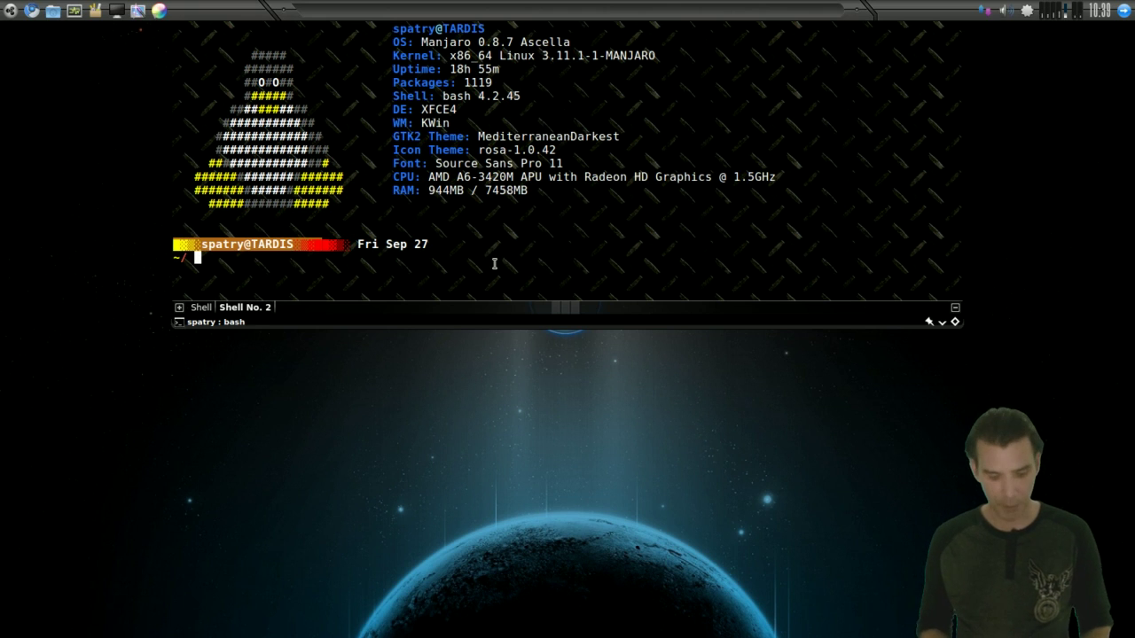
type("m")
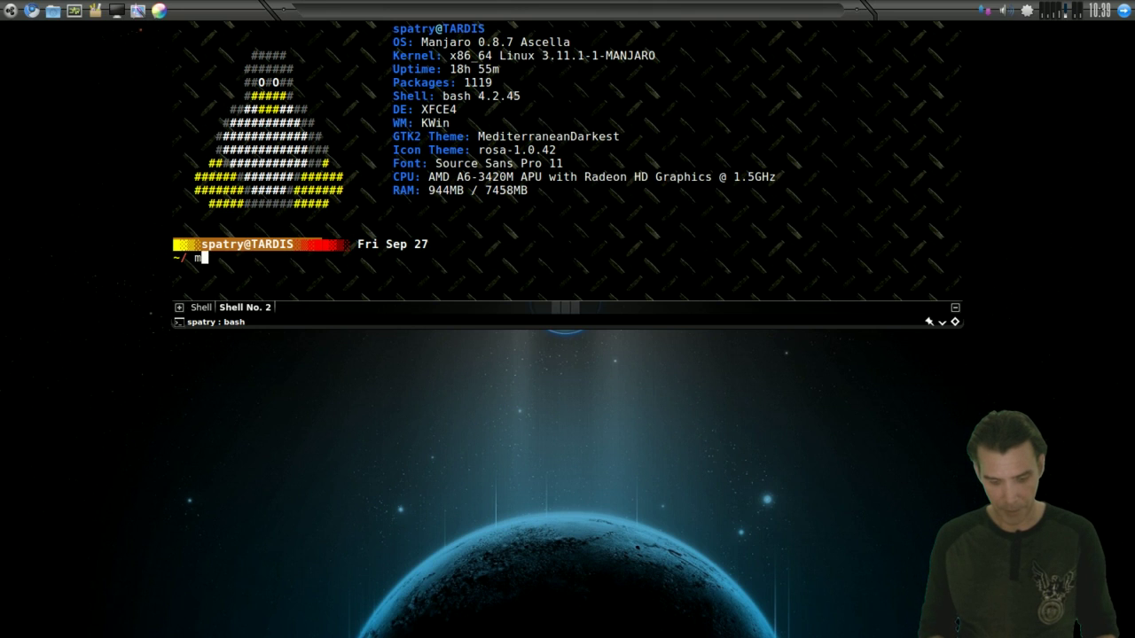
type("hwd-kernel")
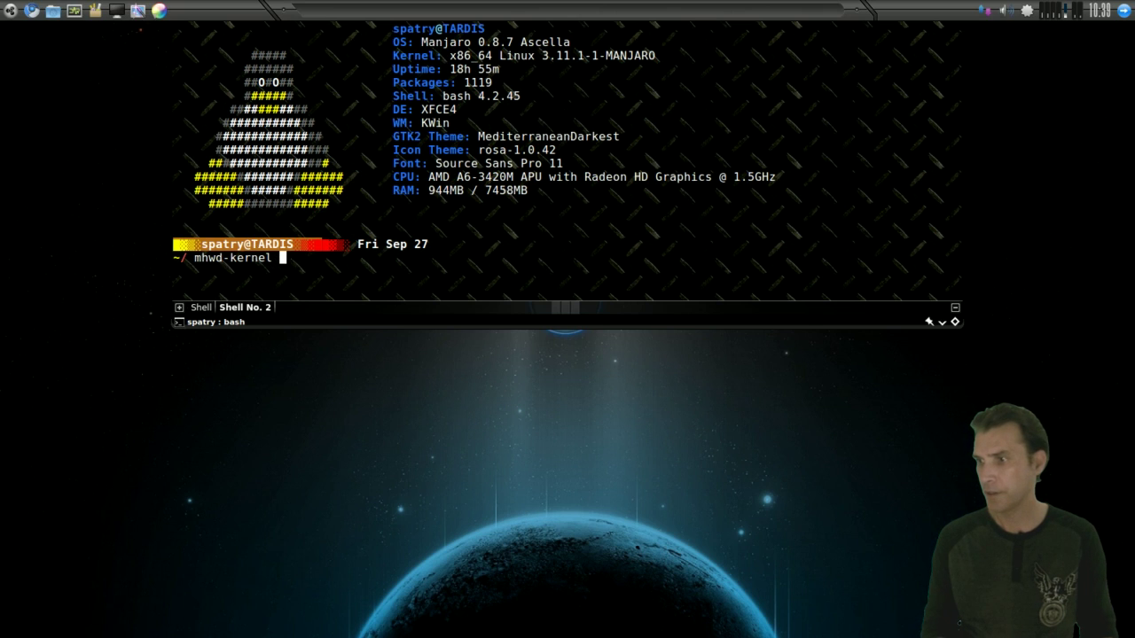
type(" -i")
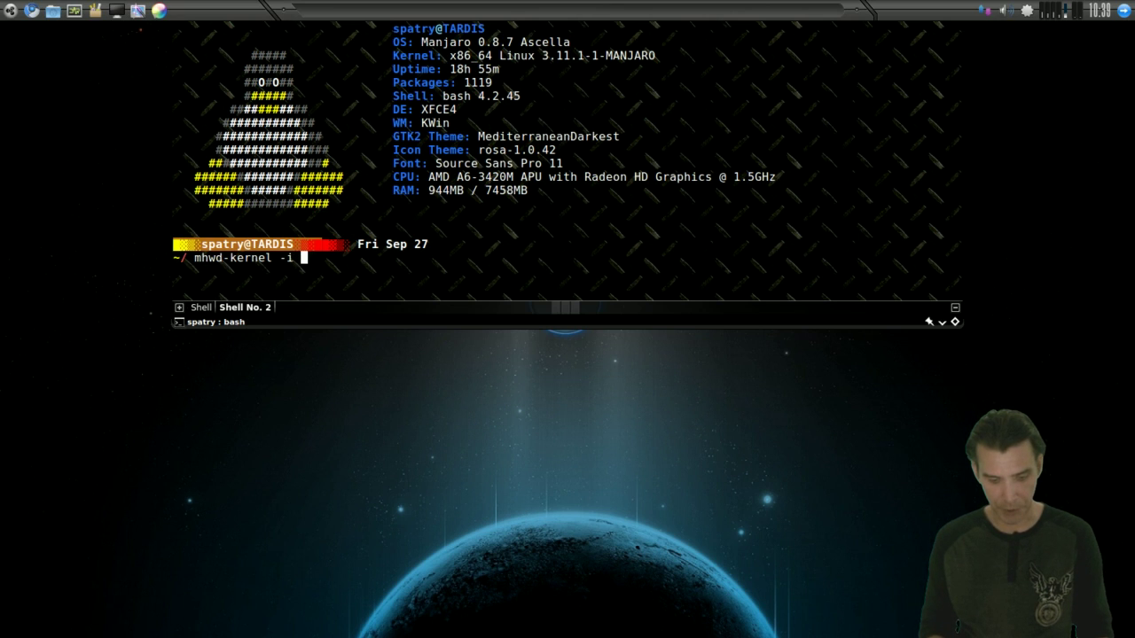
type("linux3")
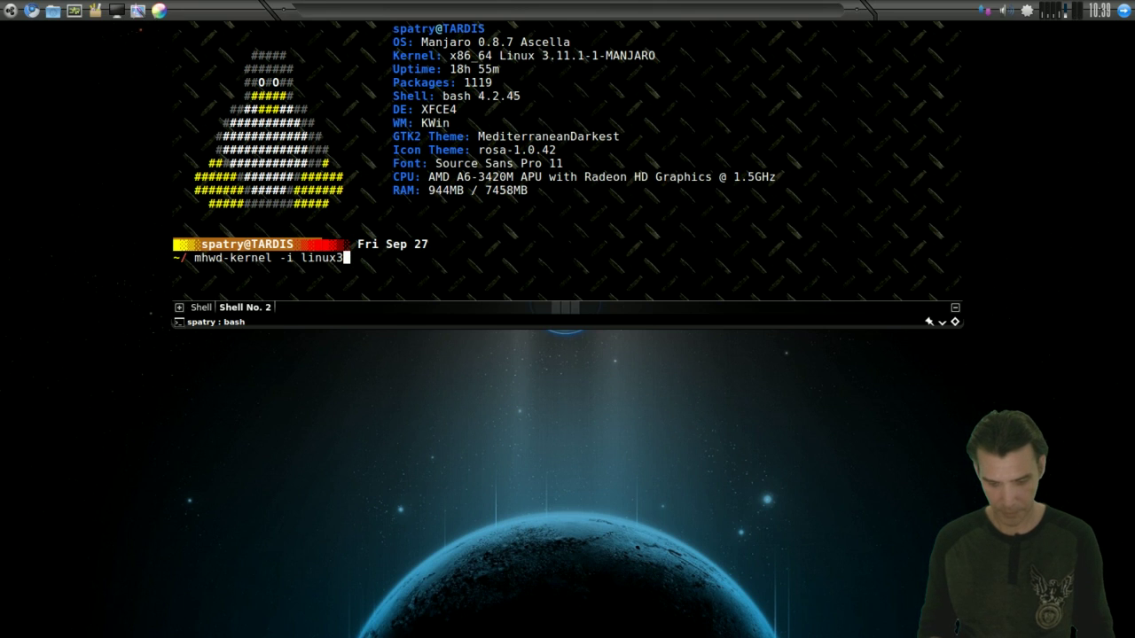
type("10")
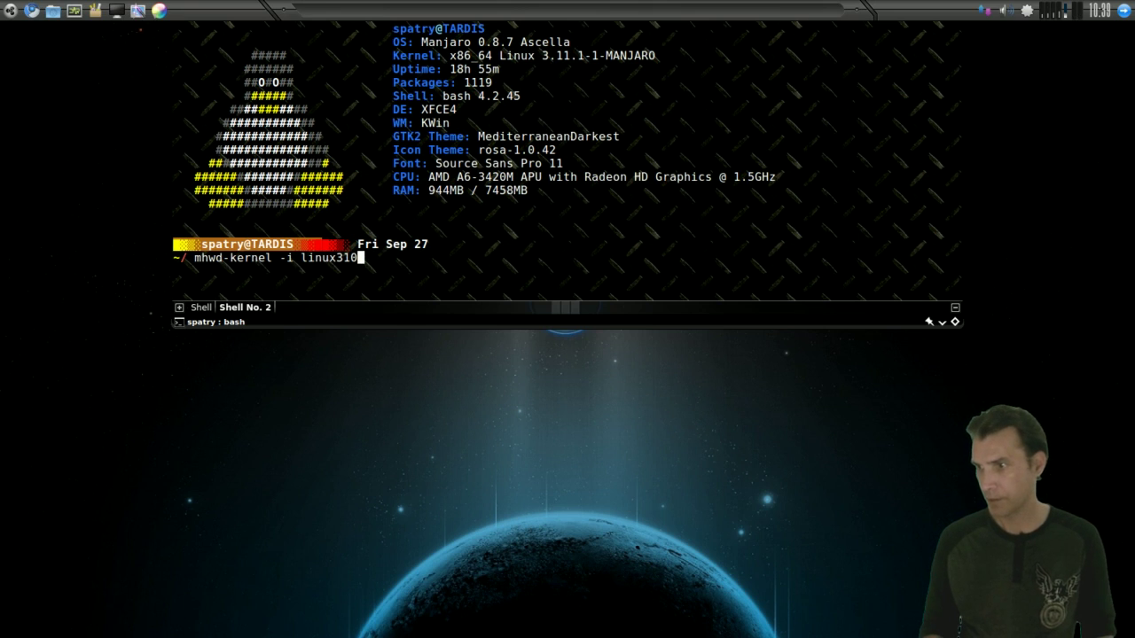
Prefix the kernel installation command with sudo, run it, and authenticate with the account password
key("Left")
key("Left")
key("Left")
key("Left")
key("Left")
key("Left")
key("Left")
key("Left")
key("Left")
key("Left")
key("Left")
key("Left")
key("Left")
key("Left")
key("Left")
key("Left")
key("Left")
key("Left")
key("Left")
key("Left")
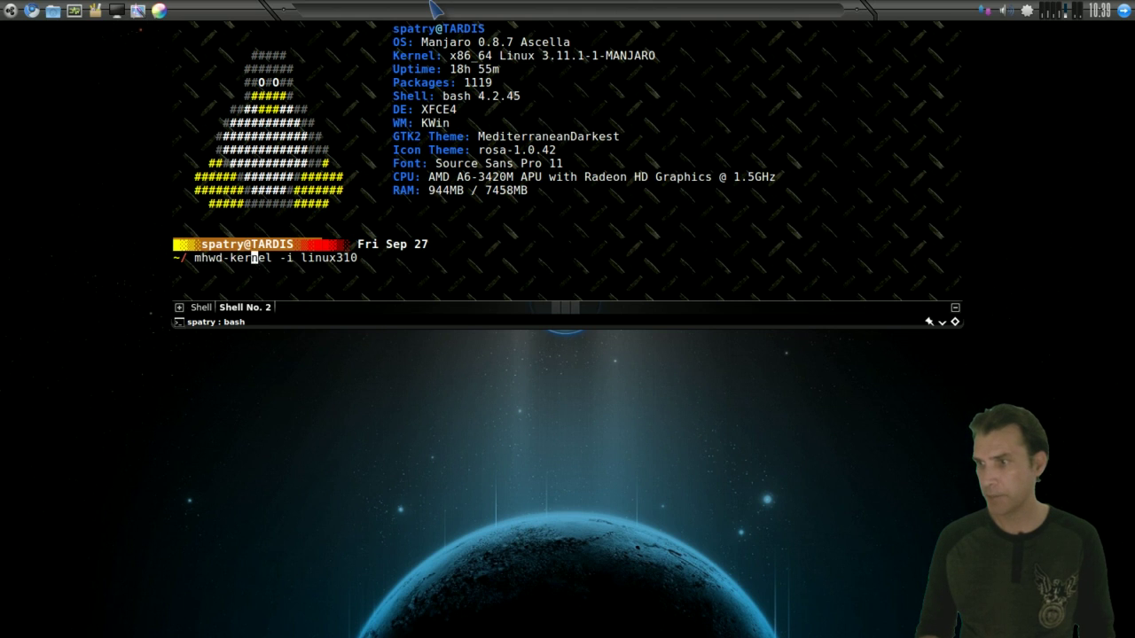
type("sudo")
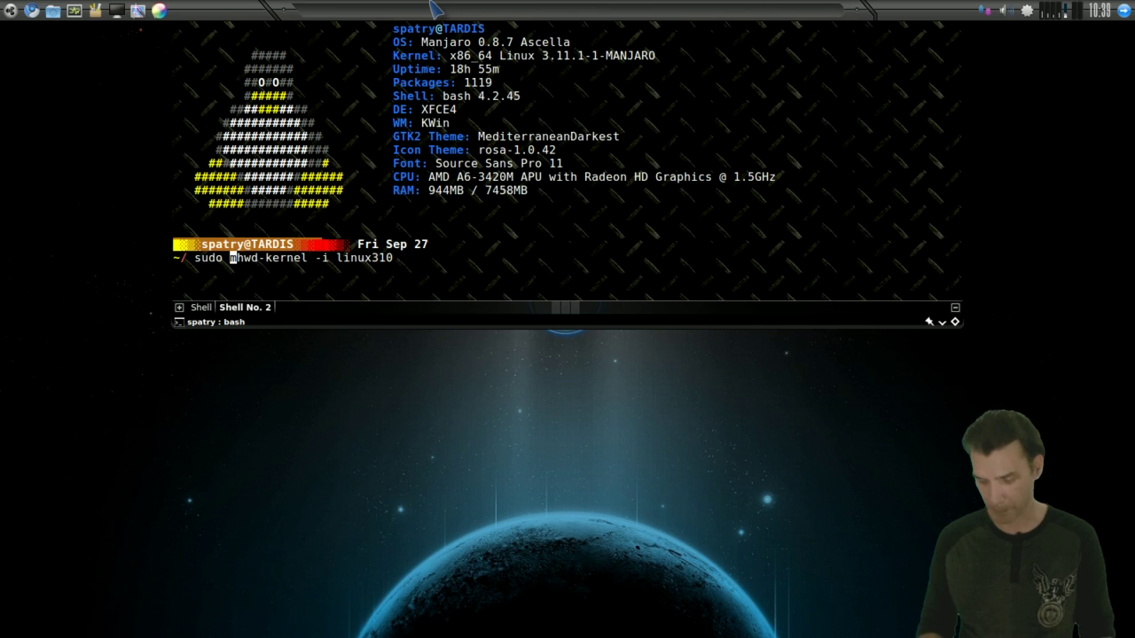
key("Return")
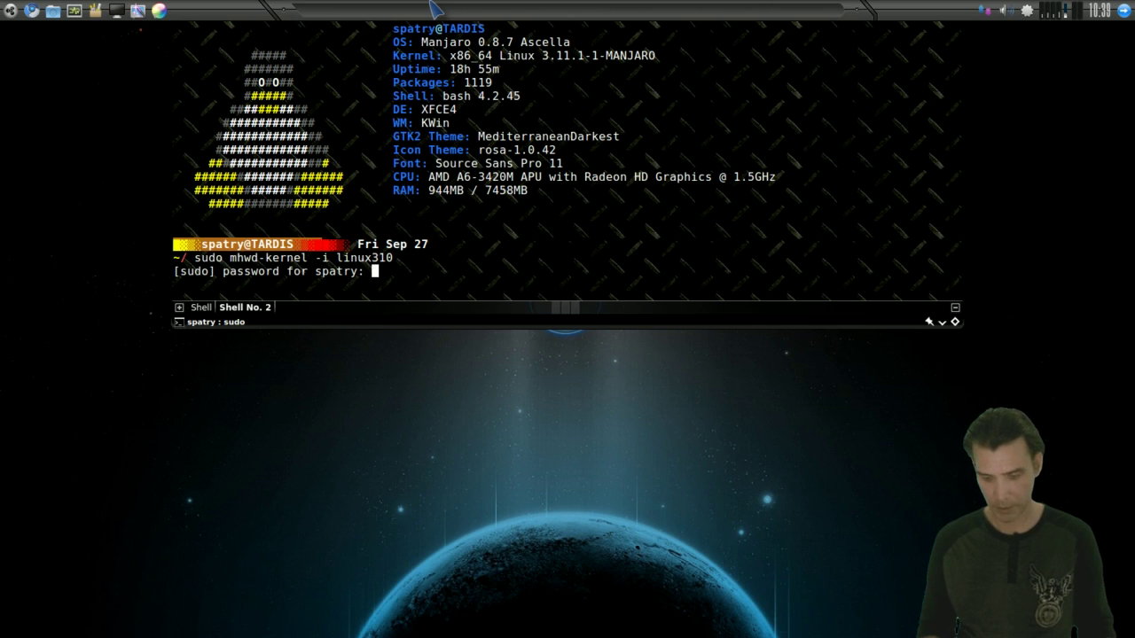
key("Return")
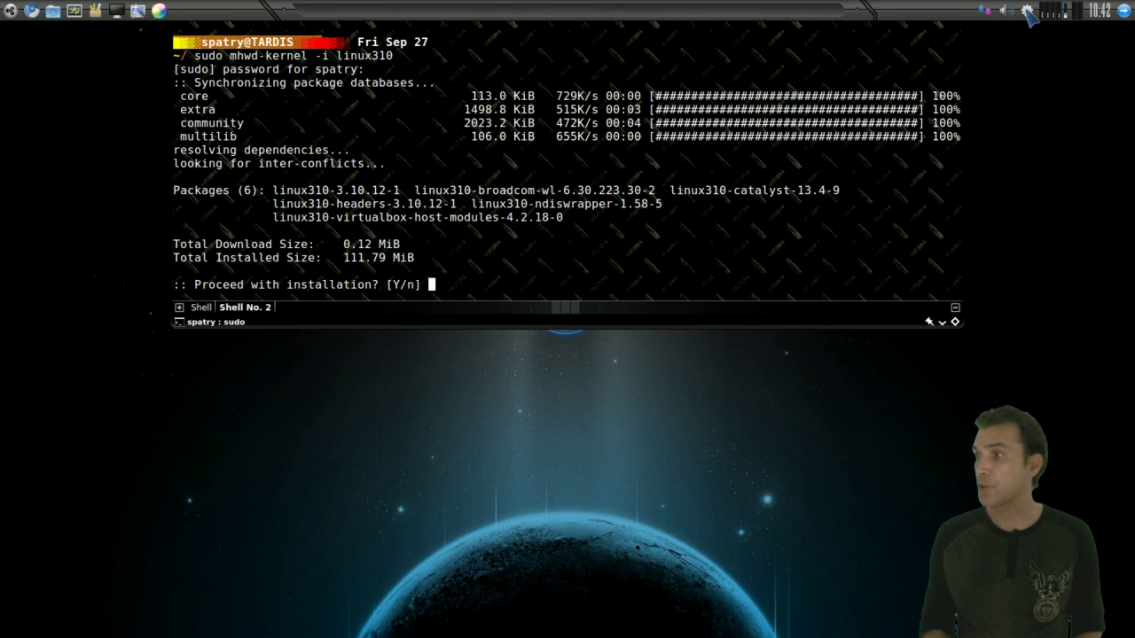
Check the system update status and decline the linux310 kernel installation with n
mouse_move(1026, 9)
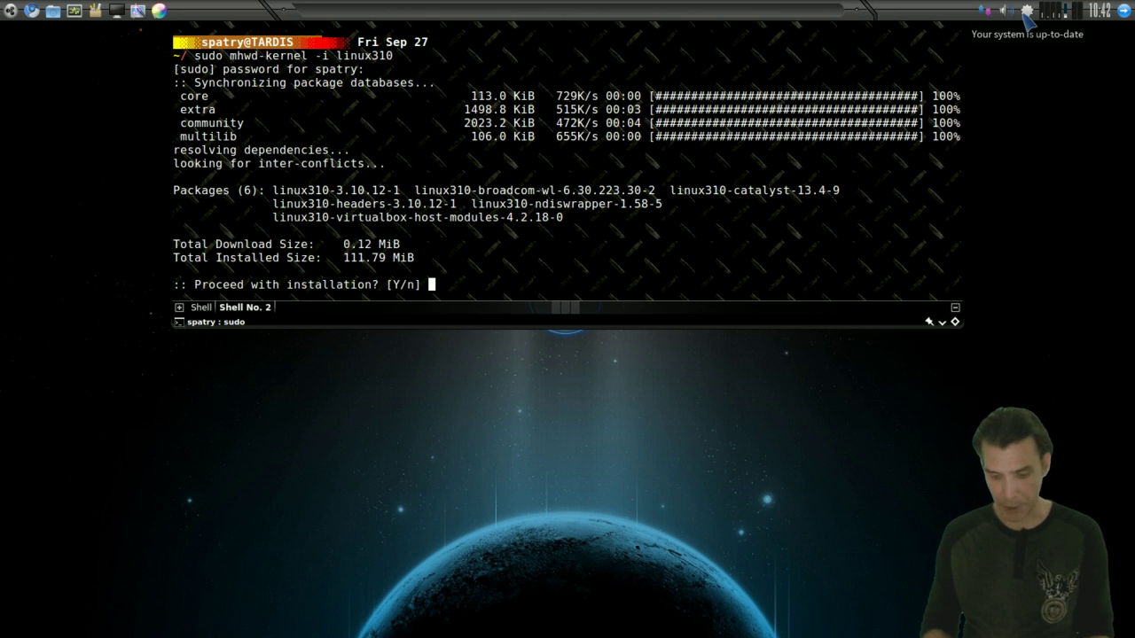
type("n")
key("Return")
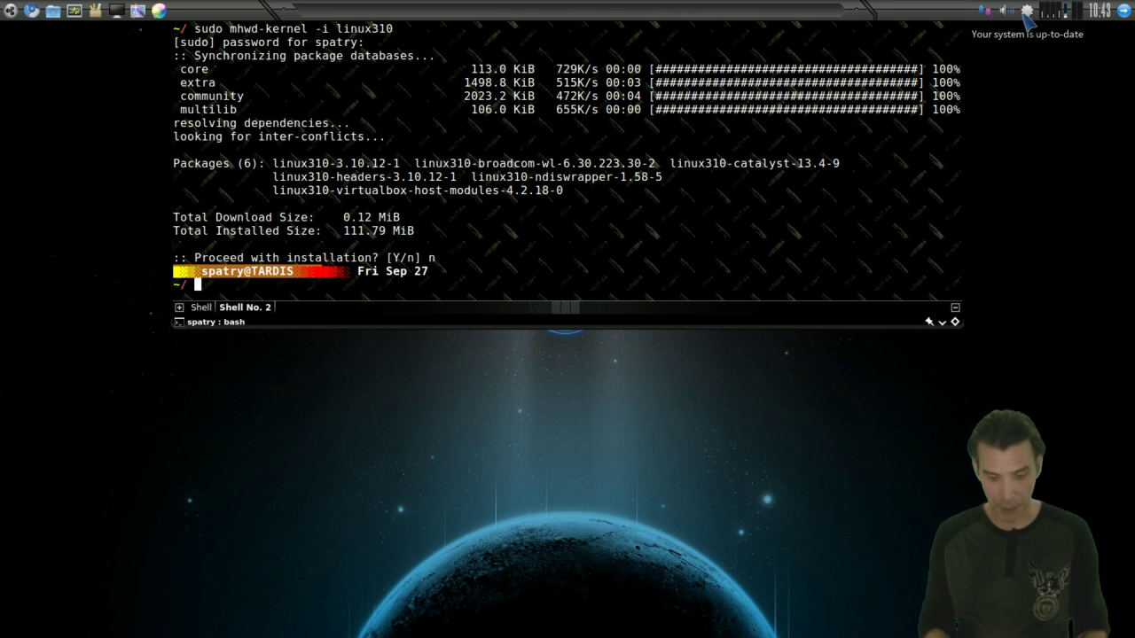
Search for the MakeMKV package with yaourt makemkv, correcting the misspelled command, and exit without choosing a package to install
type("yourt")
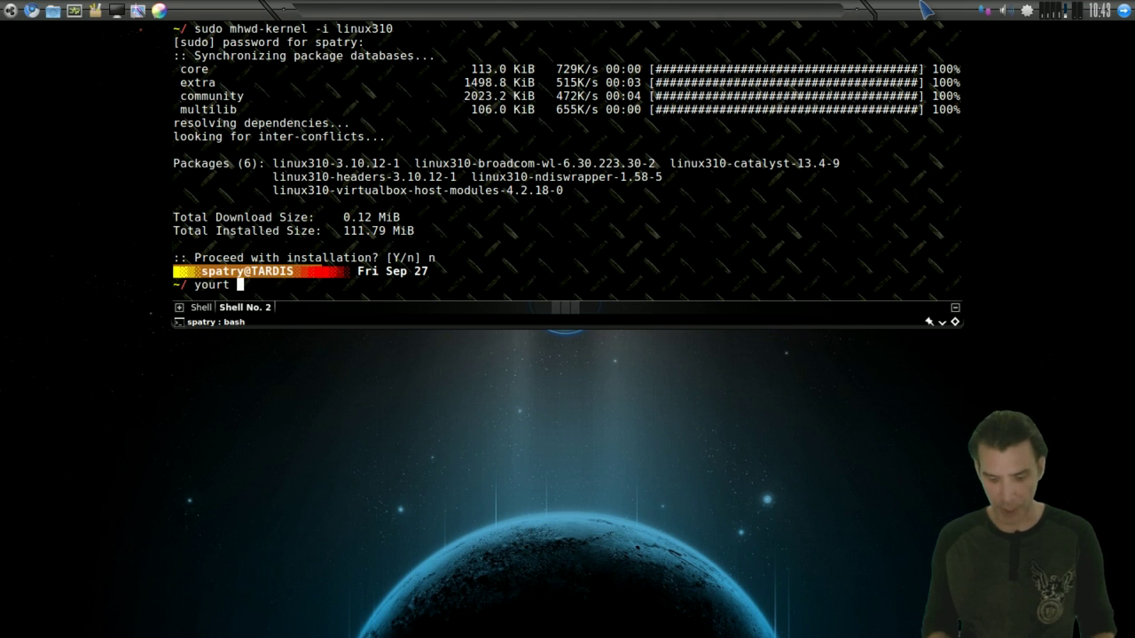
type("makemk")
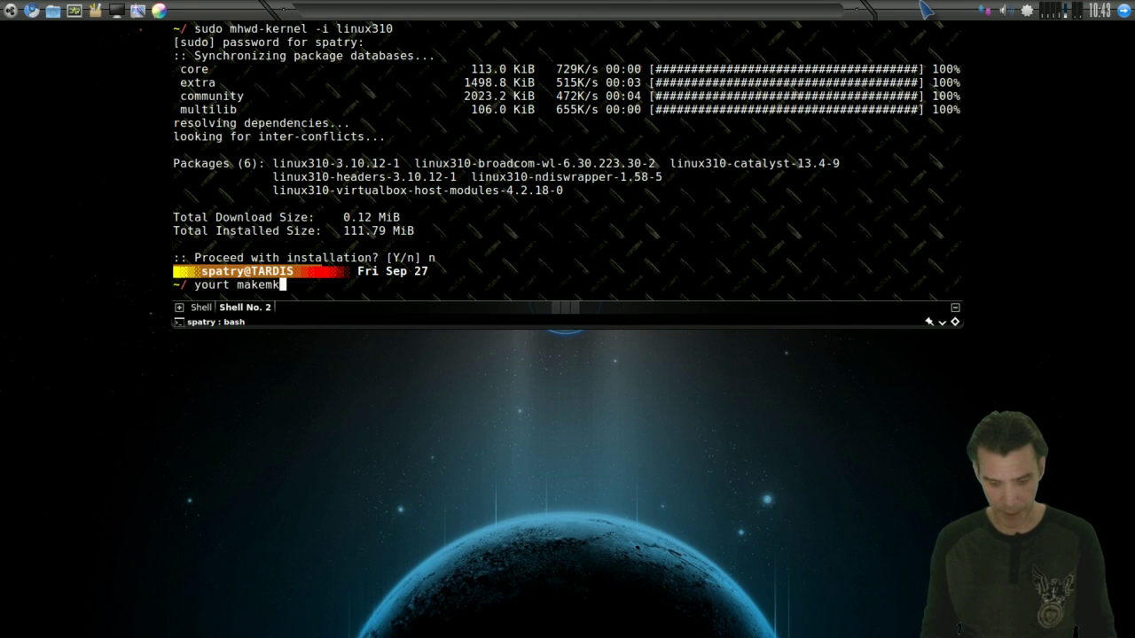
type("v")
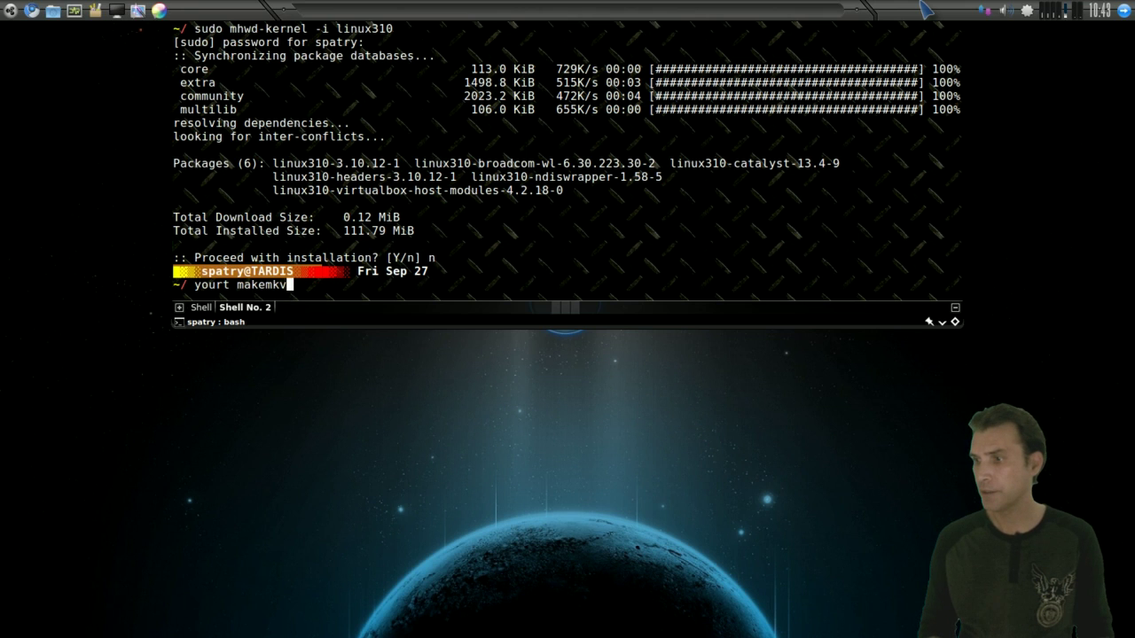
key("Left")
key("Left")
key("Left")
key("Left")
key("Left")
key("Left")
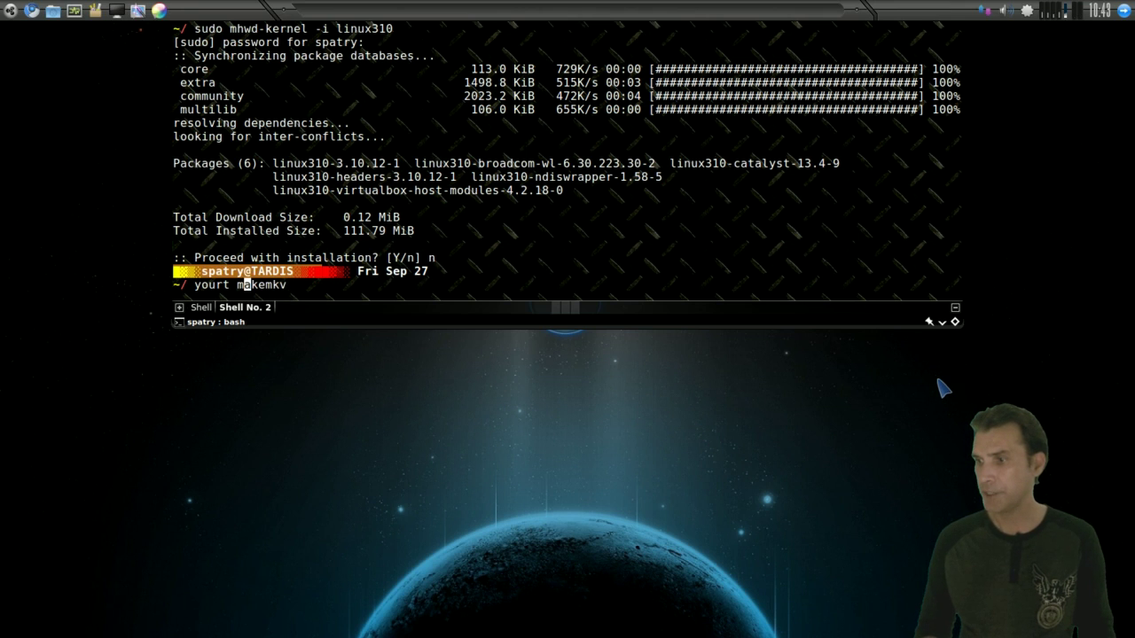
key("Left")
key("Left")
key("Left")
key("Left")
key("Left")
key("Left")
type("a")
key("Return")
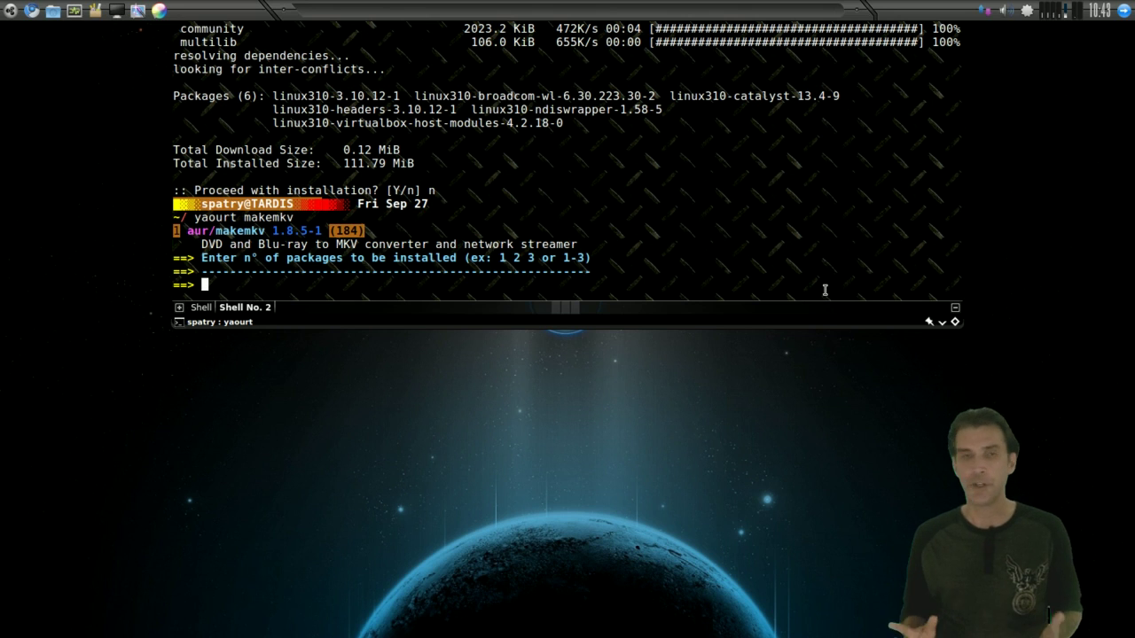
key("Return")
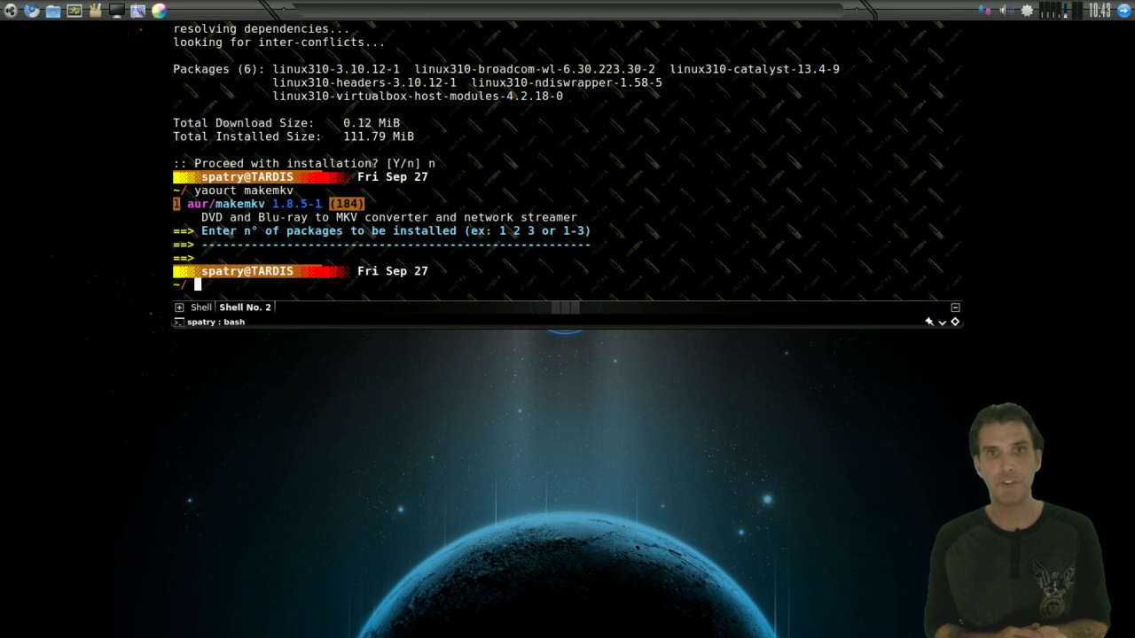
Search for Compiz packages by running yaourt compiz
type("yaourt")
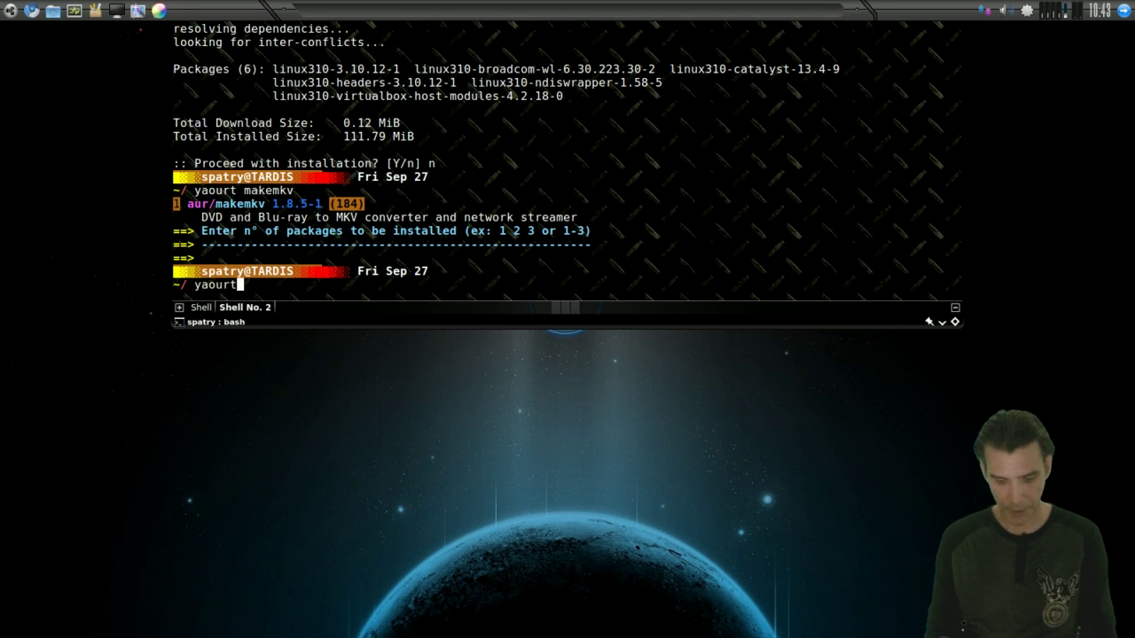
type(" compiz")
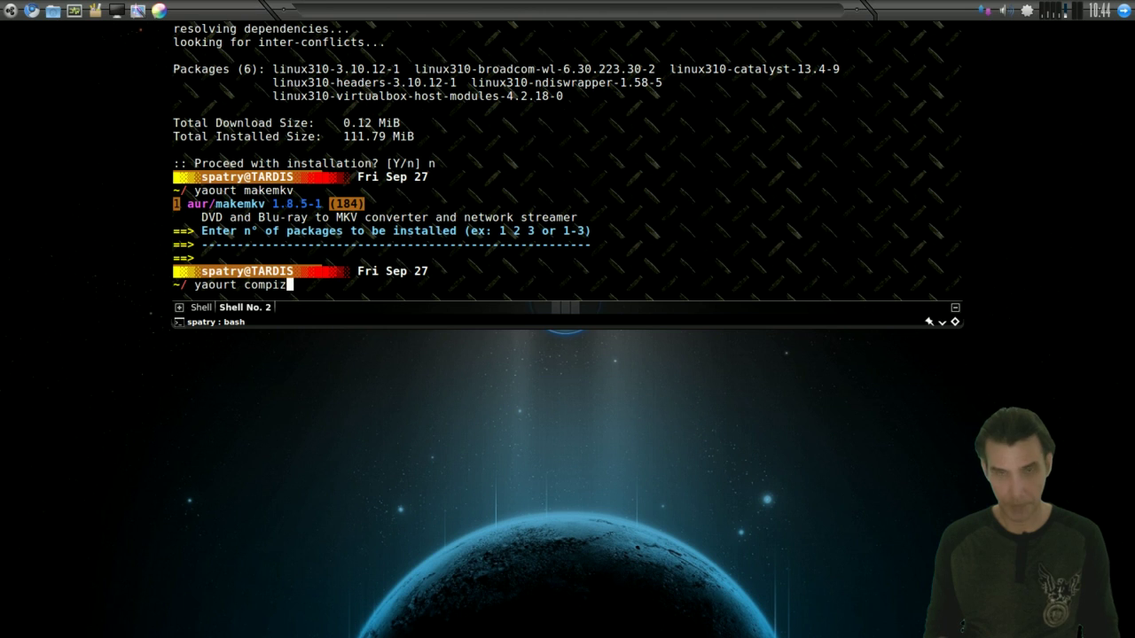
key("Return")
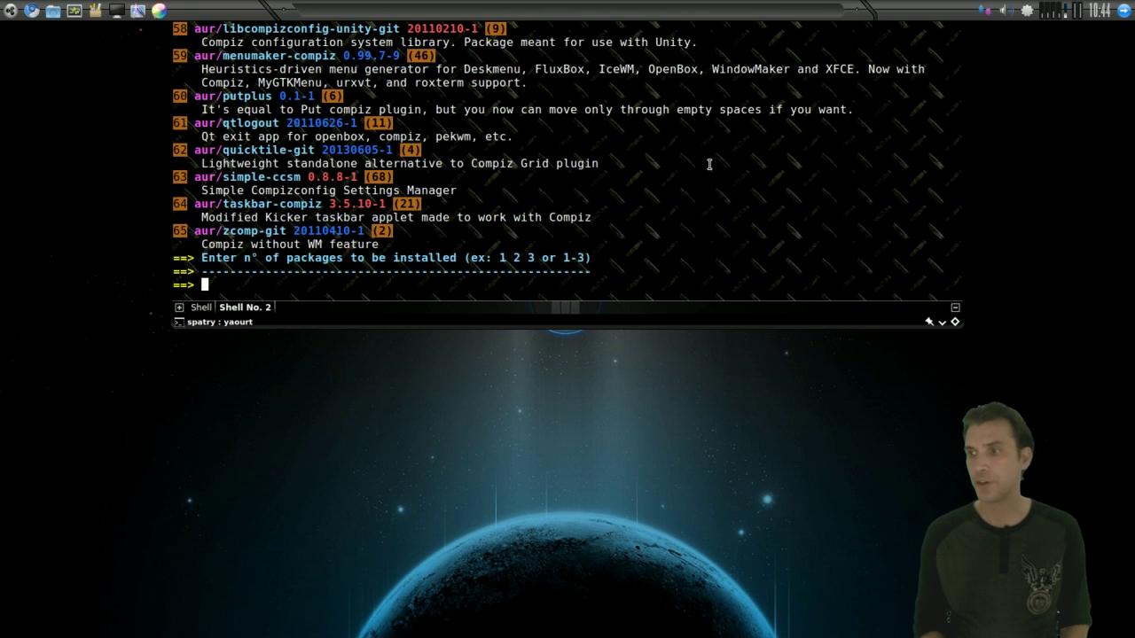
Look through the whole list of Compiz packages and highlight the version number of simple-ccsm
scroll(712, 164, "up", 6)
scroll(712, 164, "up", 20)
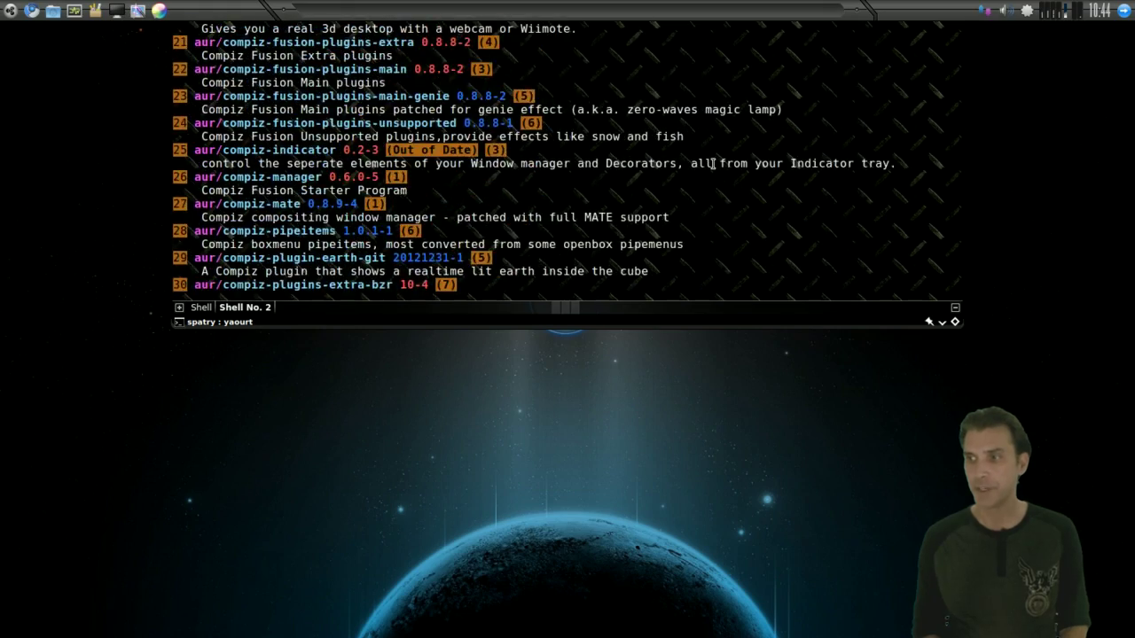
scroll(712, 164, "up", 10)
scroll(623, 225, "down", 4)
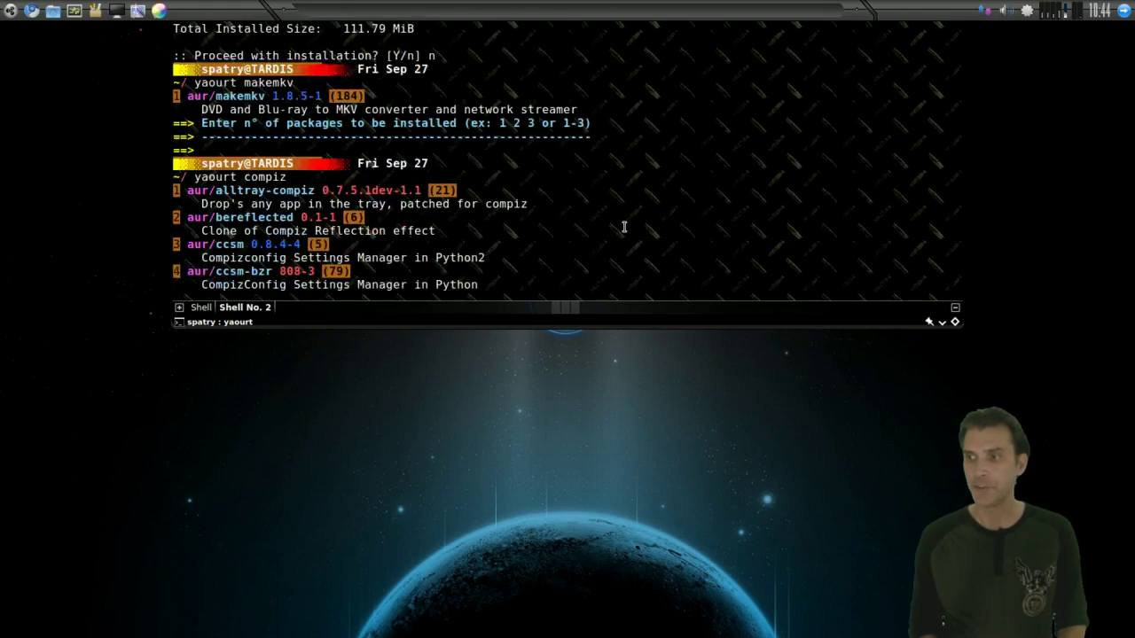
scroll(444, 166, "down", 20)
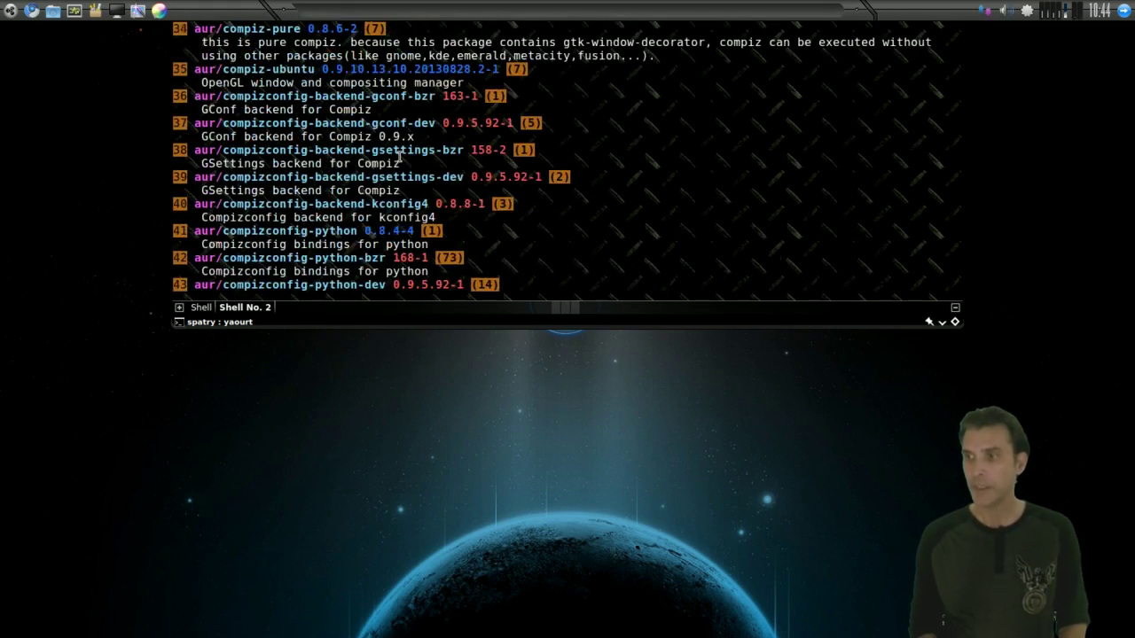
scroll(399, 156, "down", 5)
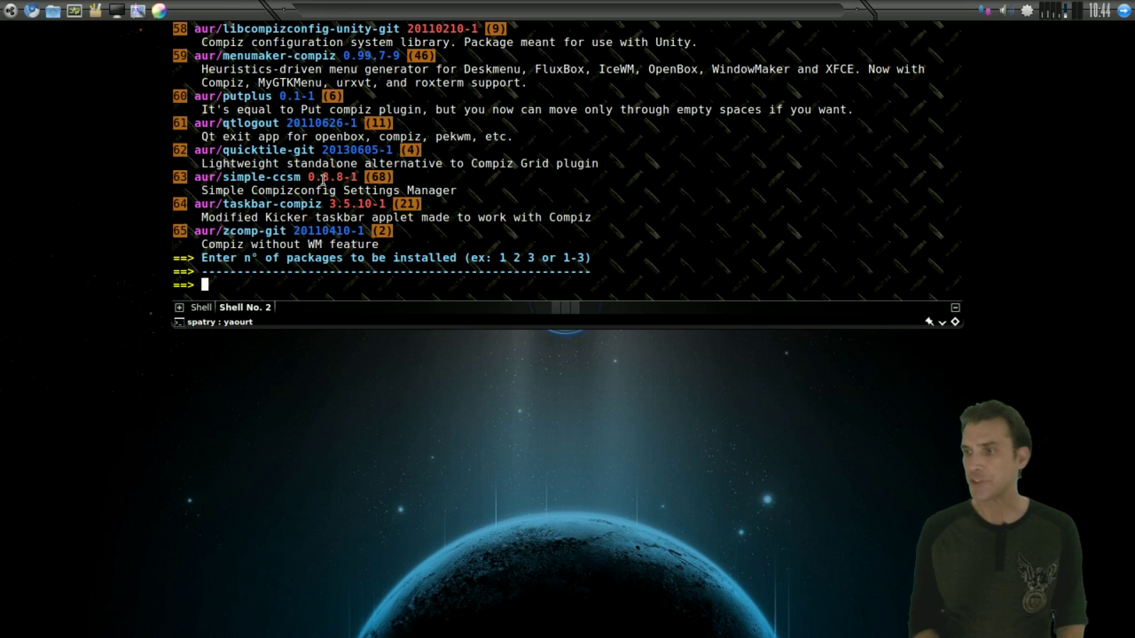
left_click_drag(309, 177, 360, 176)
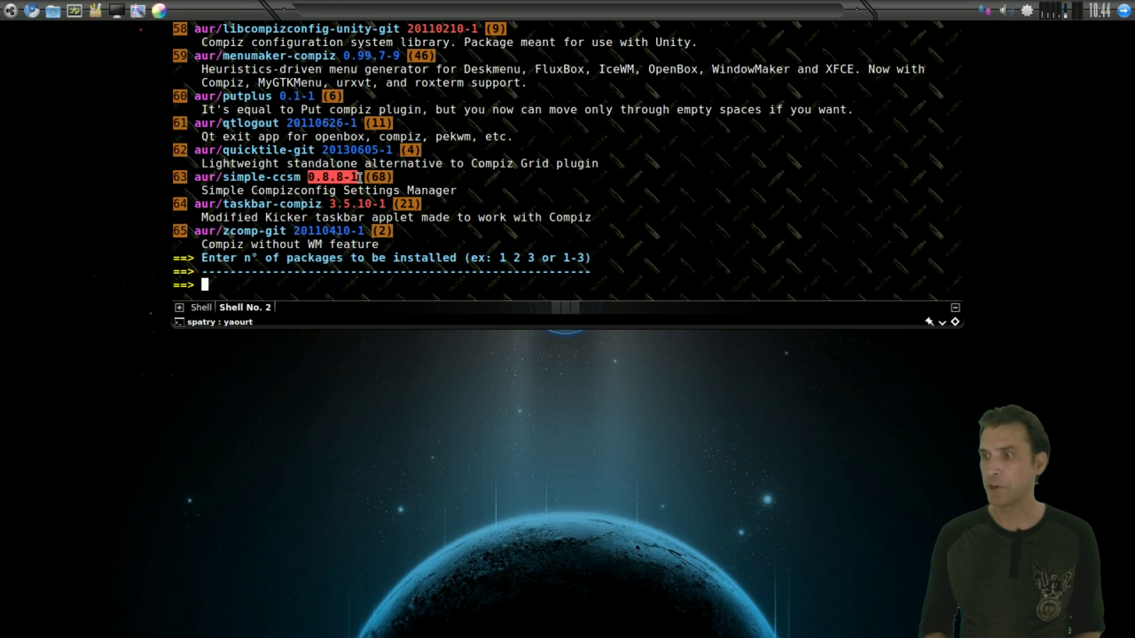
Look back through the Compiz package list to its first entry and return to the package selection prompt
scroll(468, 181, "up", 8)
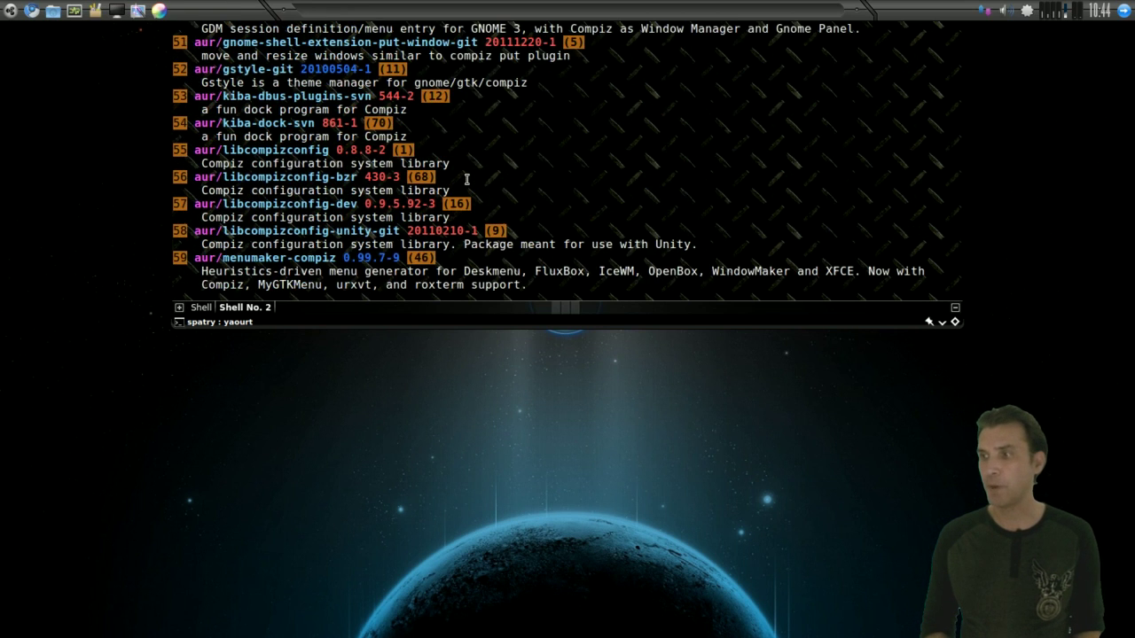
scroll(459, 174, "up", 20)
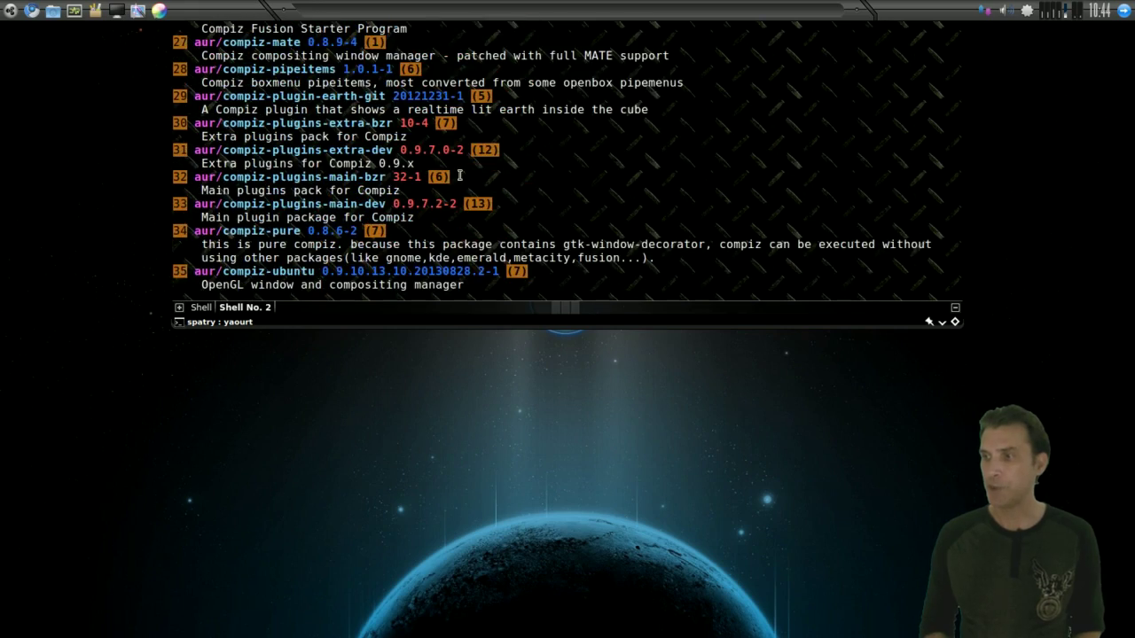
scroll(459, 175, "up", 10)
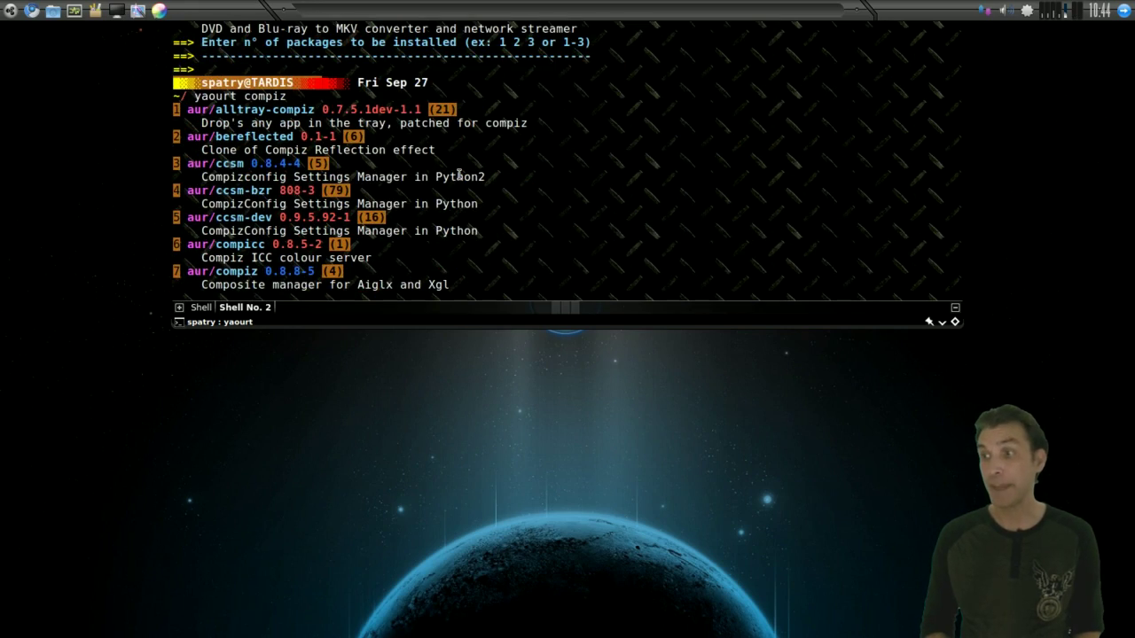
scroll(459, 174, "down", 20)
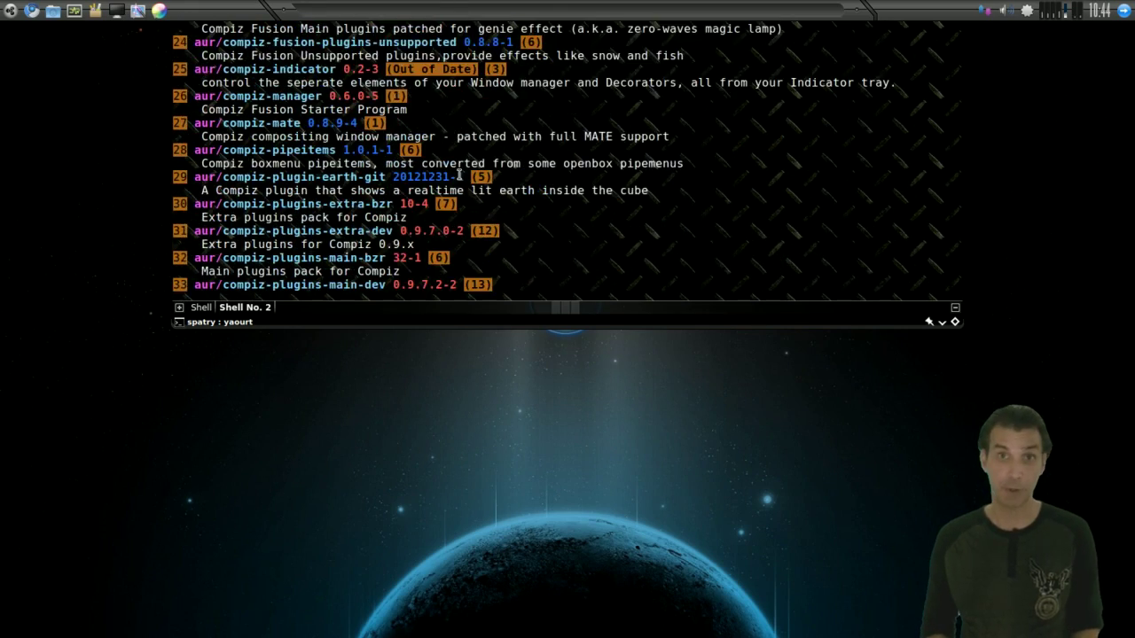
scroll(459, 174, "down", 15)
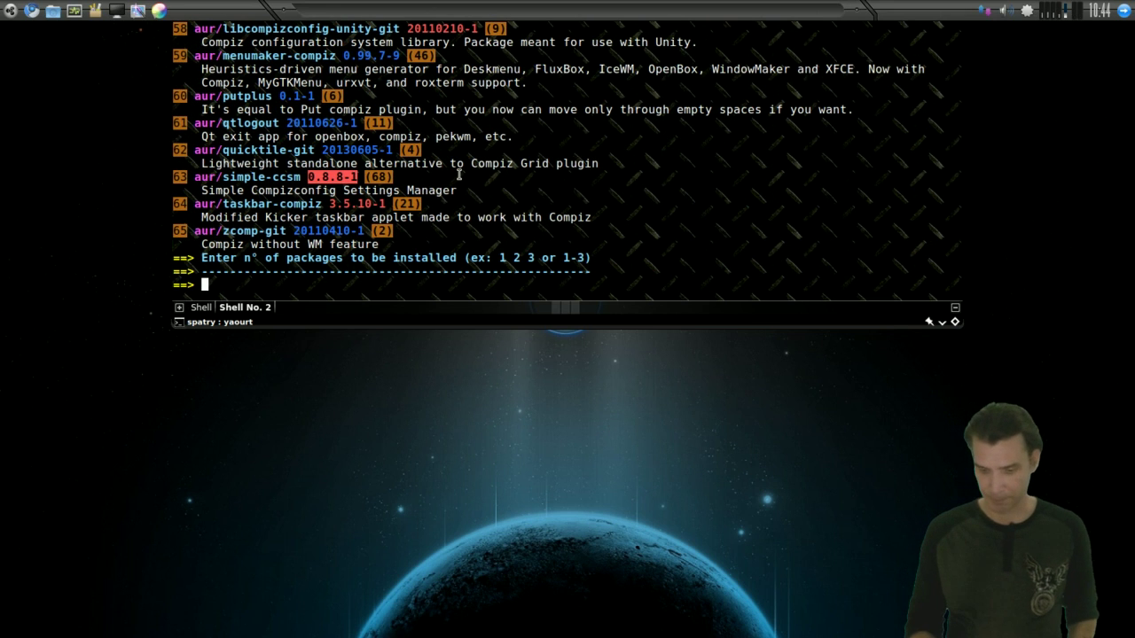
Exit the Compiz package selection without choosing a package and hide the drop-down terminal
key("Return")
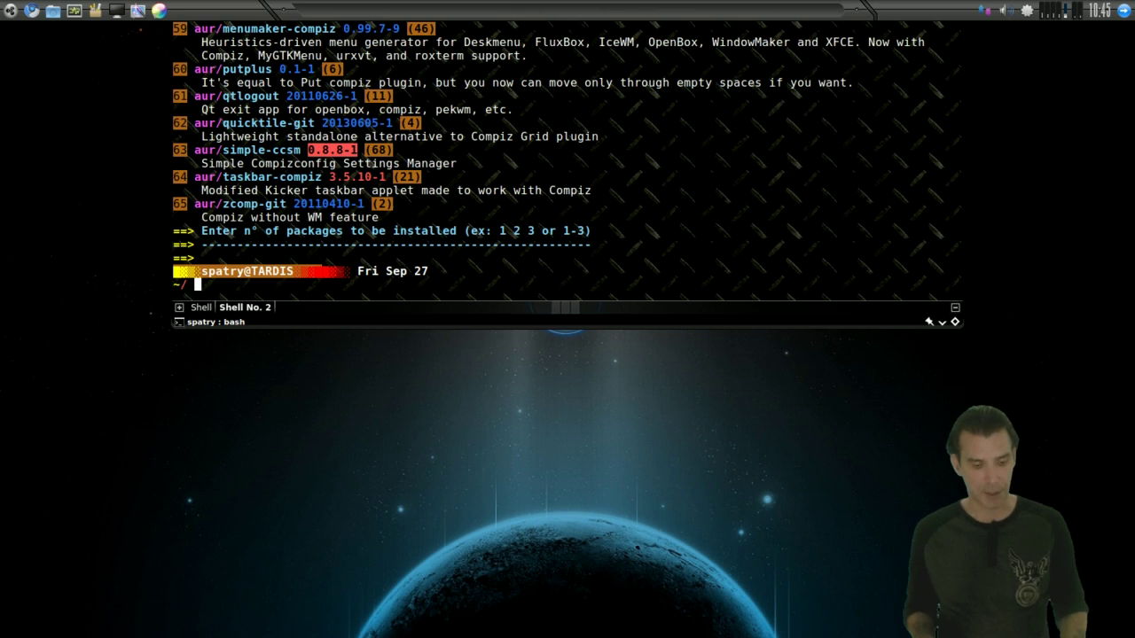
key("F12")
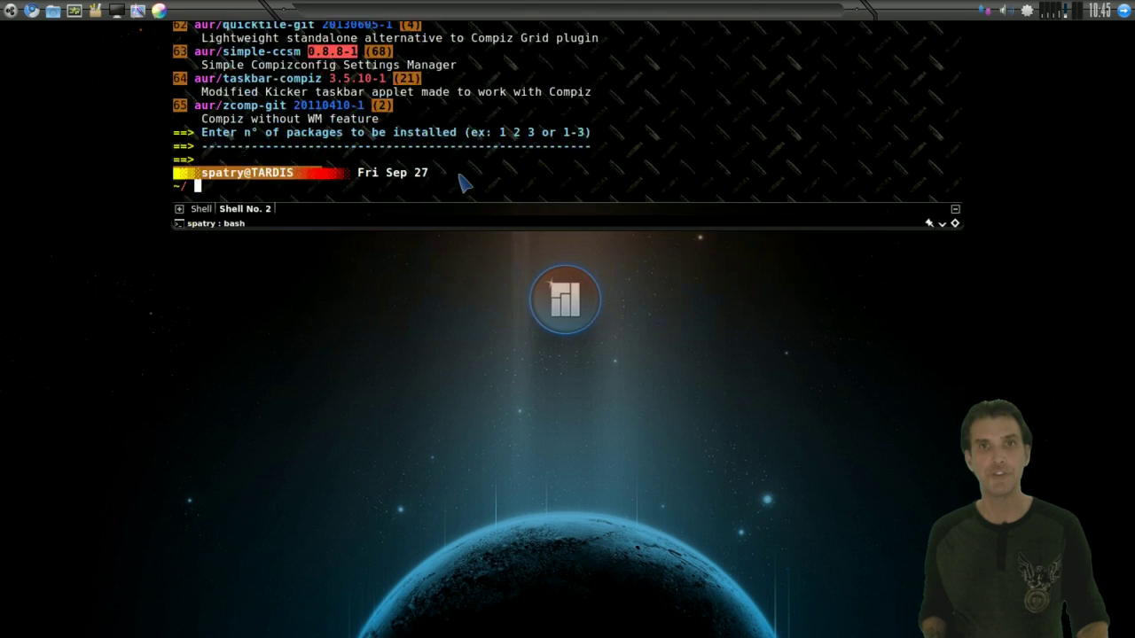